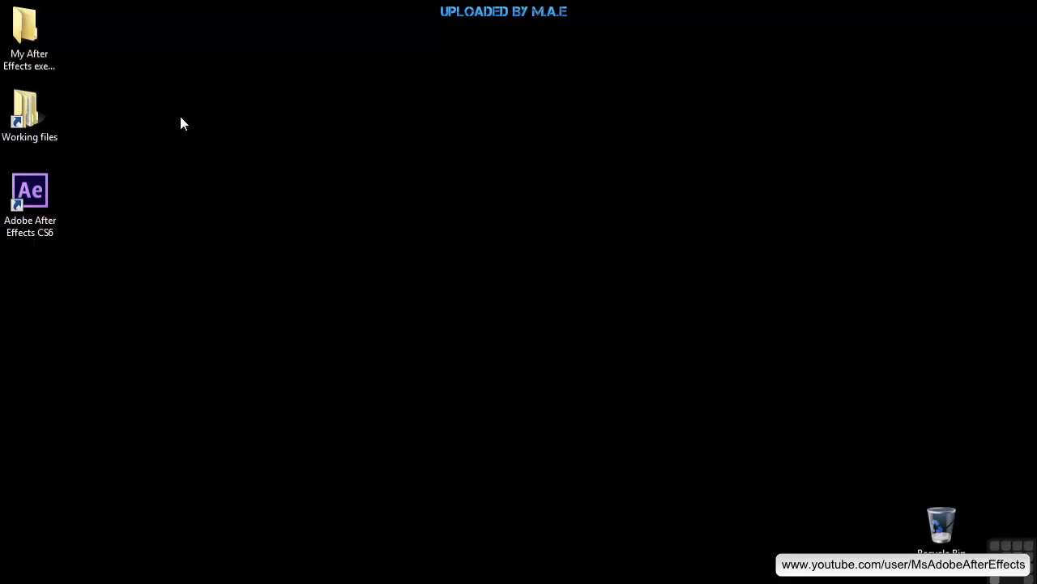
Open the 1903-material-options.aep project from the After Effects projects folder inside Working files
double_click(29, 105)
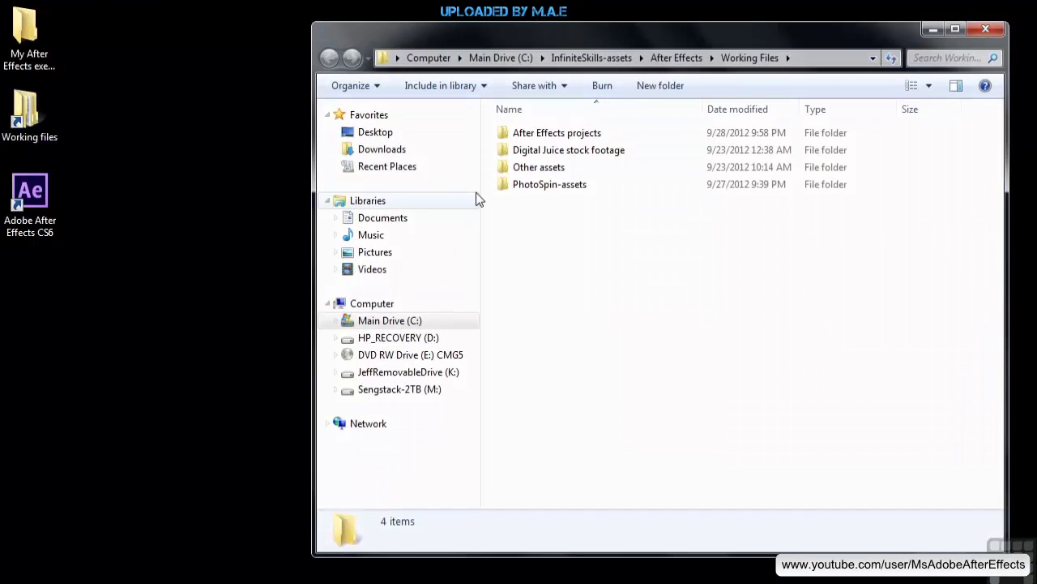
double_click(568, 133)
scroll(608, 365, "down", 10)
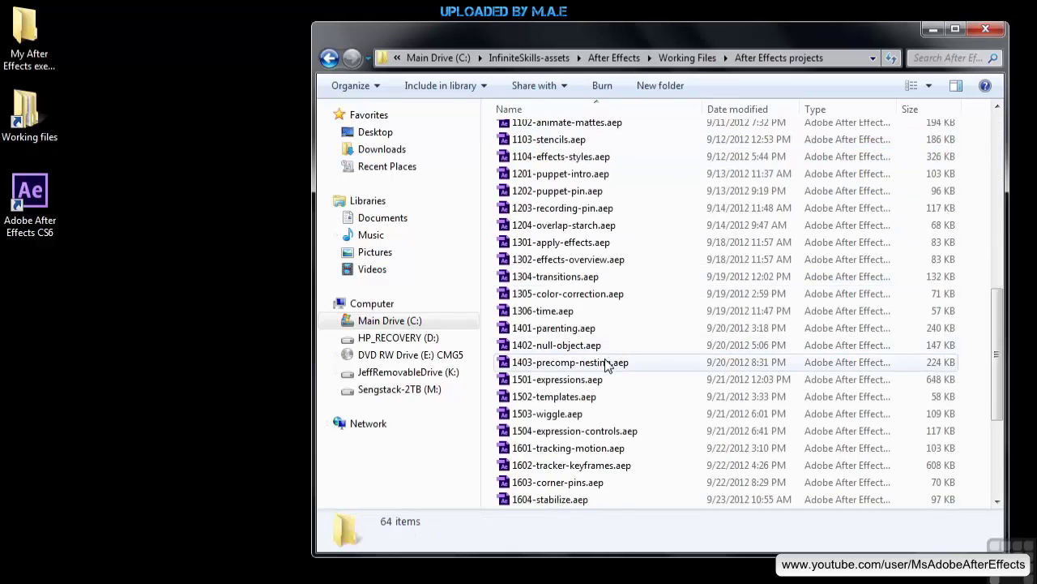
scroll(608, 365, "down", 4)
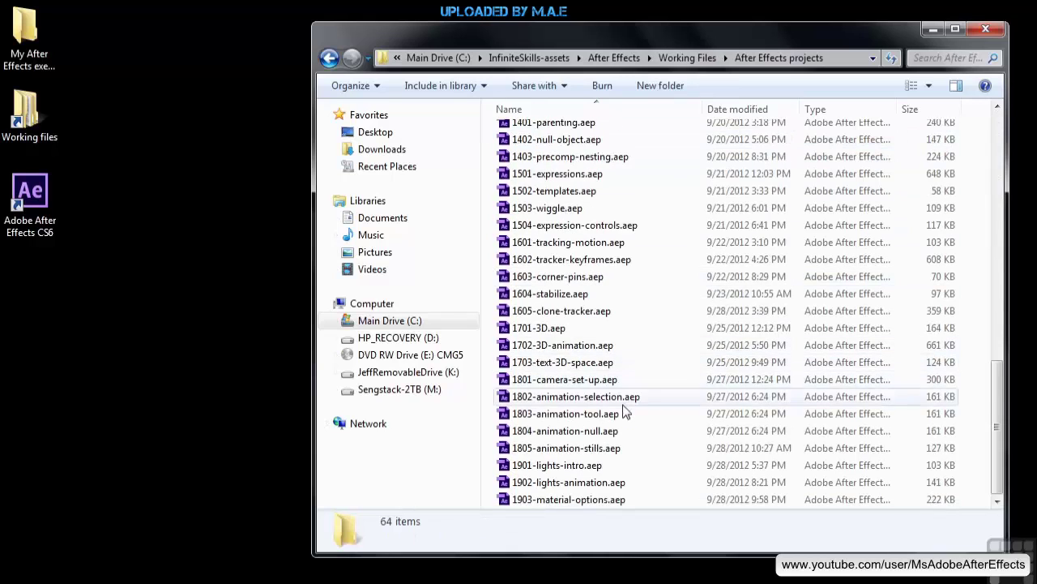
double_click(543, 501)
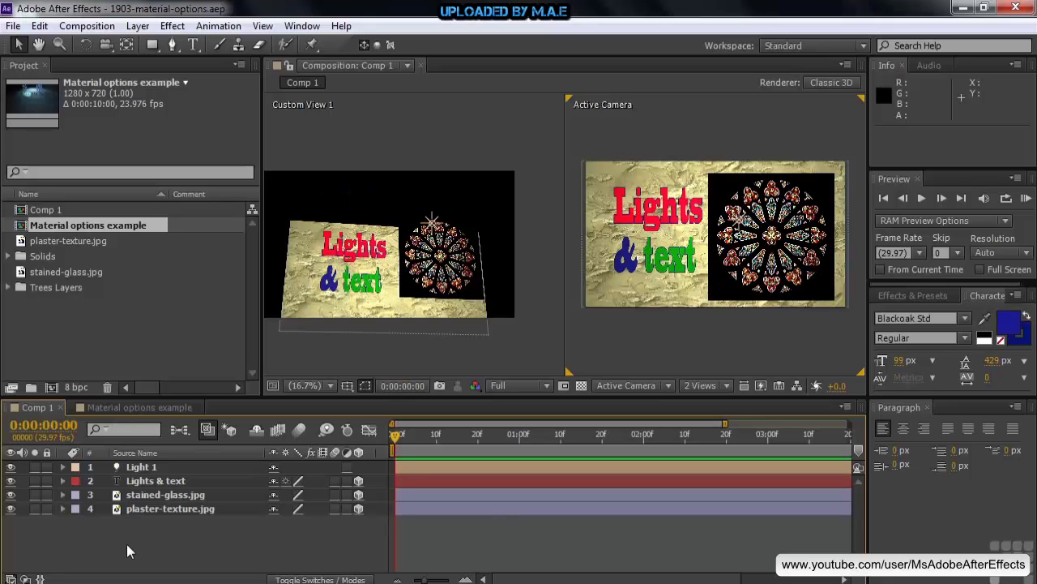
Examine the lights and shadows in the Material options example composition around 0:00:02:17, then return to Comp 1
left_click(103, 412)
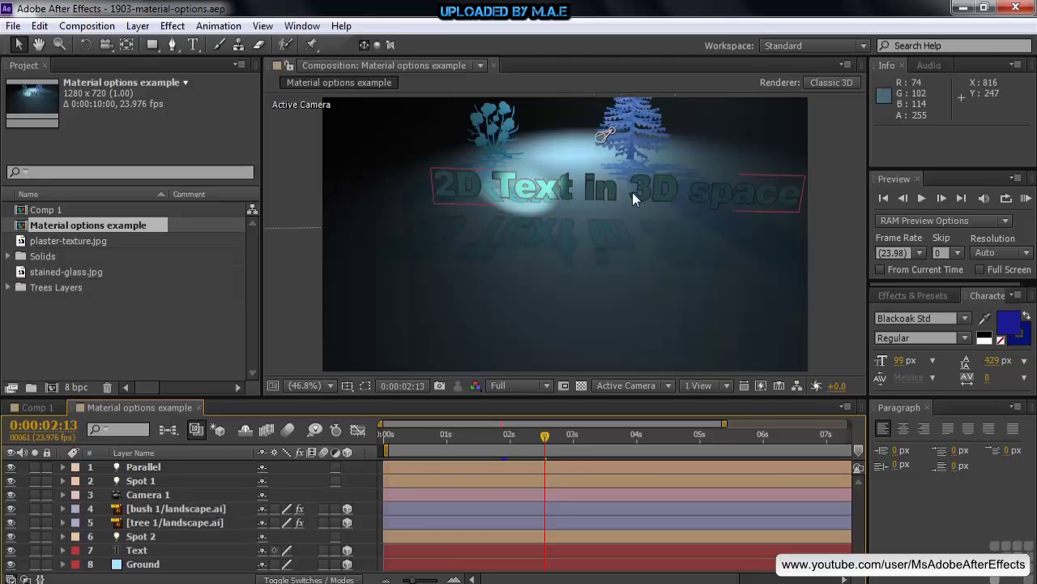
left_click(542, 438)
left_click_drag(504, 438, 557, 438)
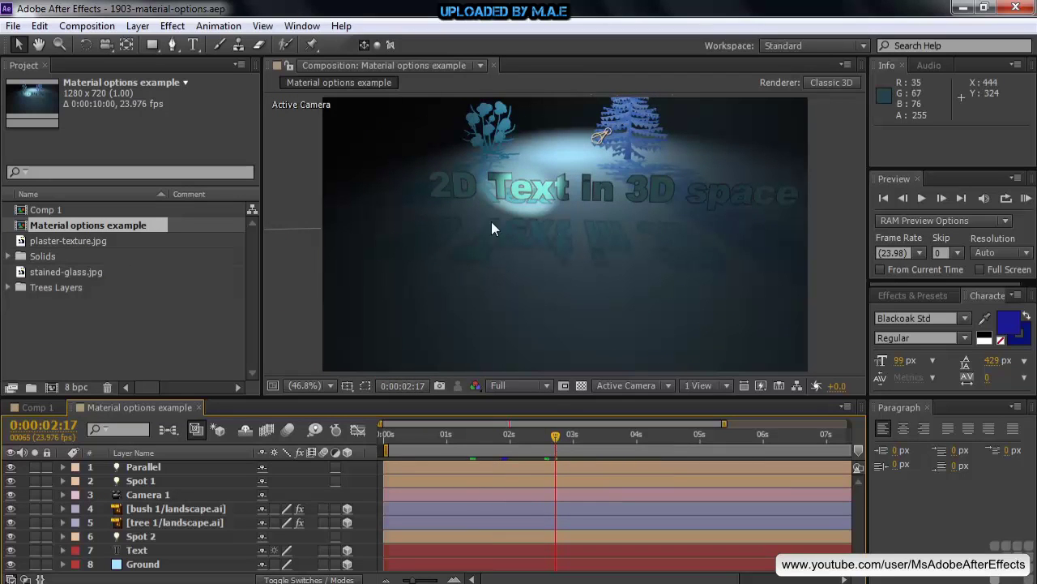
left_click(624, 202)
left_click(569, 157)
left_click(44, 408)
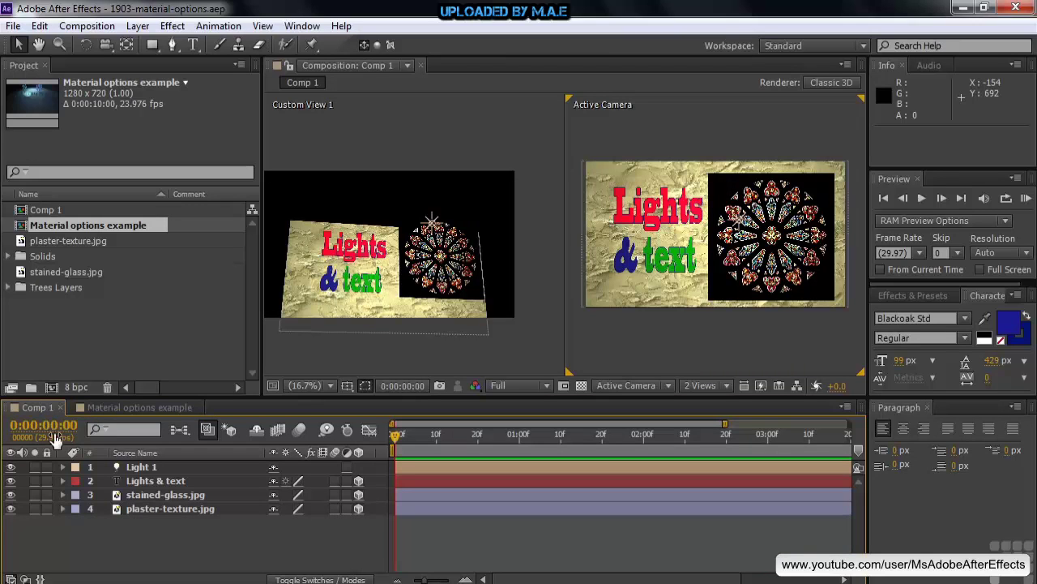
Turn off Casts Shadows in the settings of Light 1
double_click(135, 468)
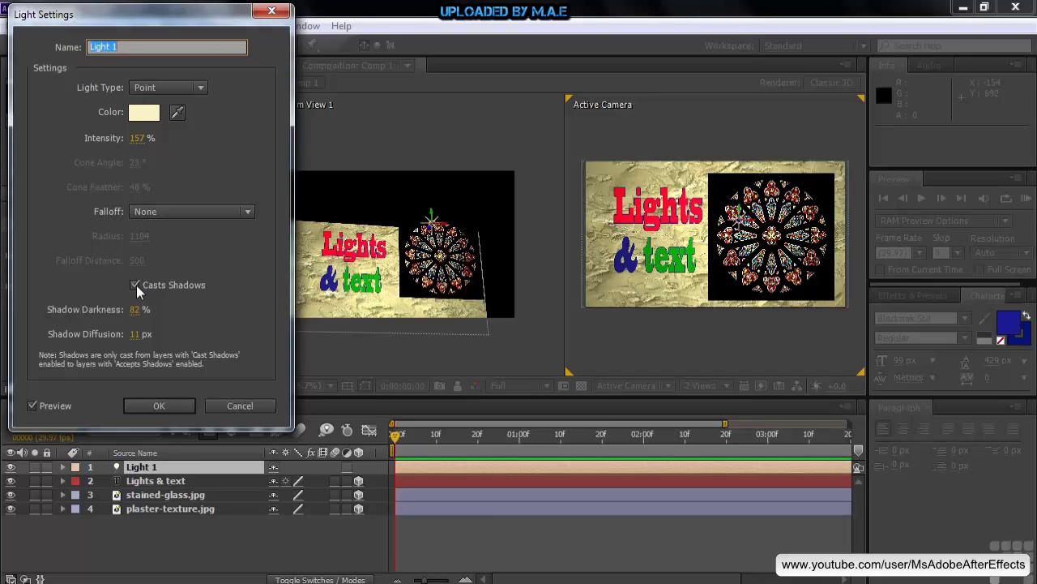
left_click(136, 287)
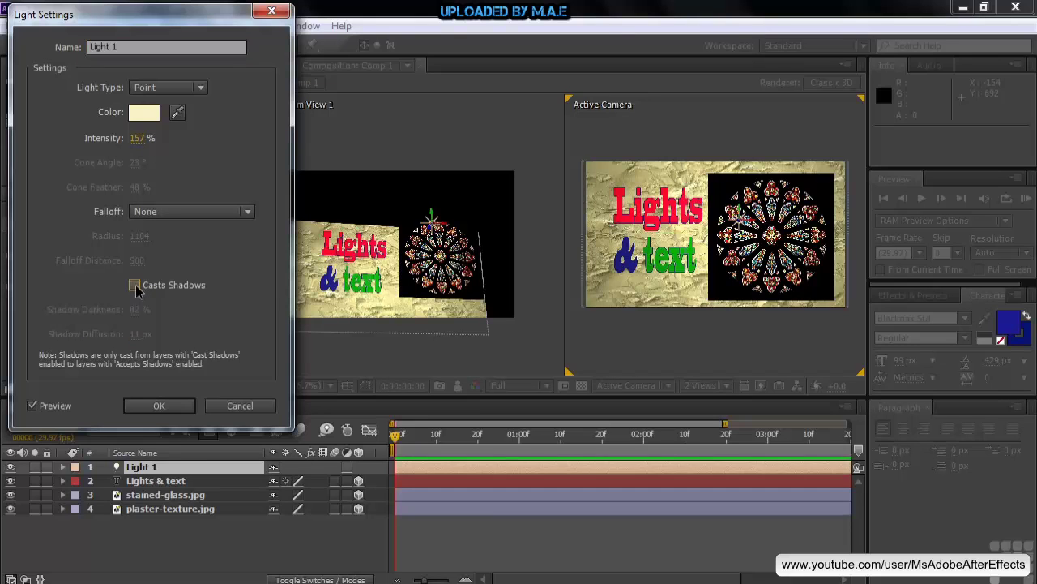
left_click(159, 407)
right_click(151, 548)
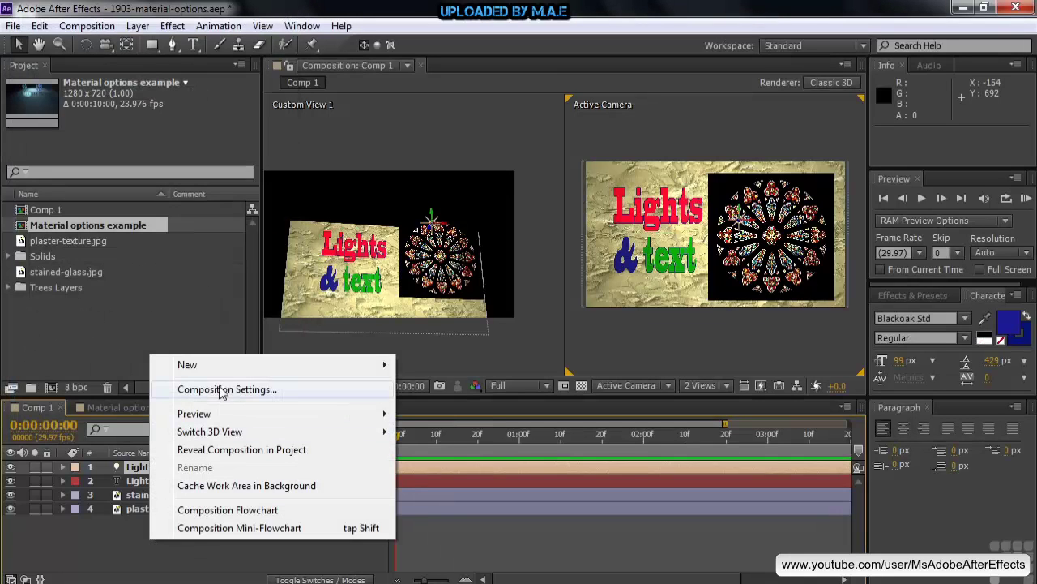
mouse_move(356, 365)
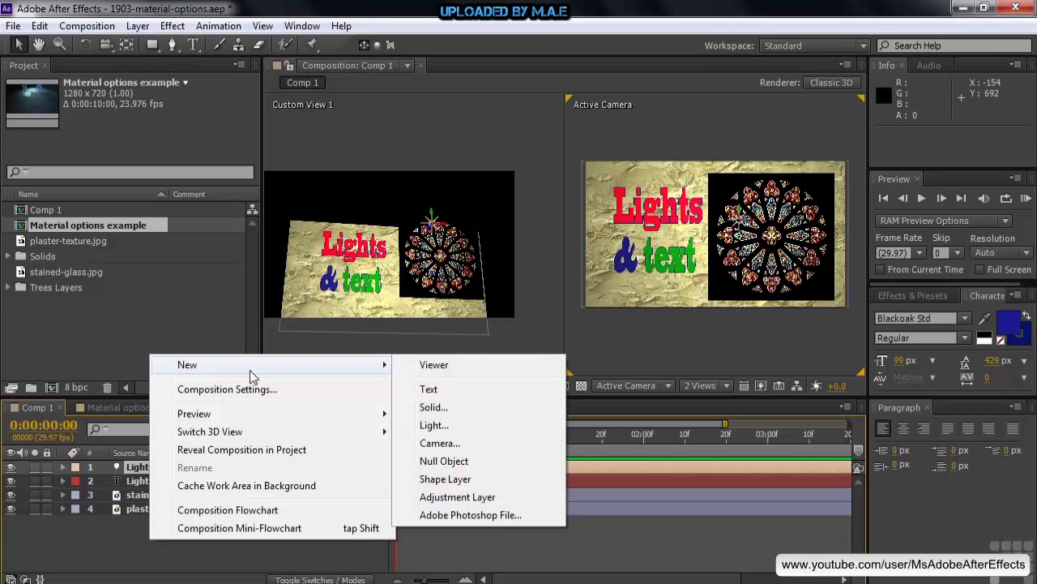
left_click(434, 424)
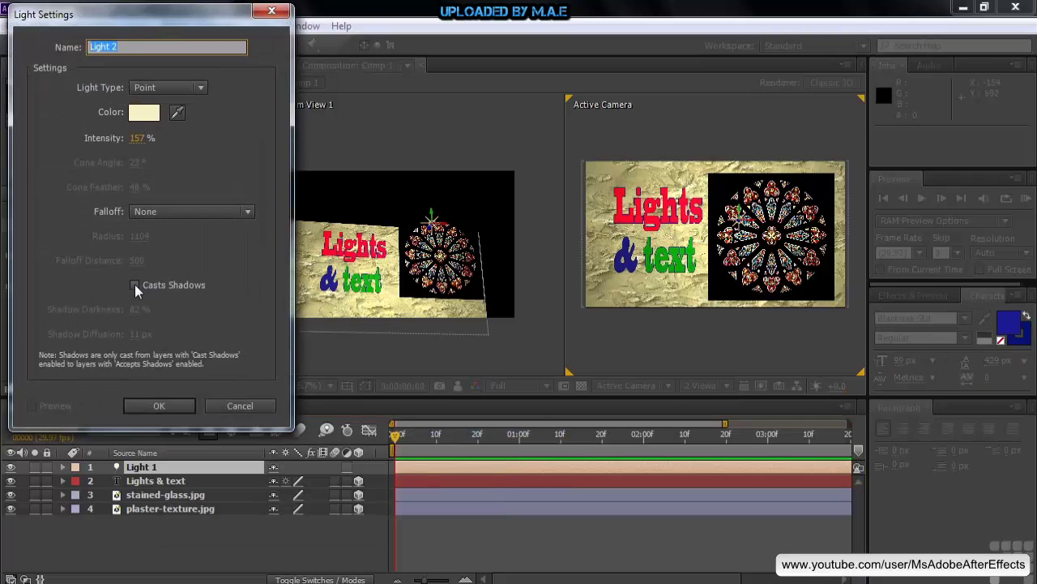
left_click(254, 405)
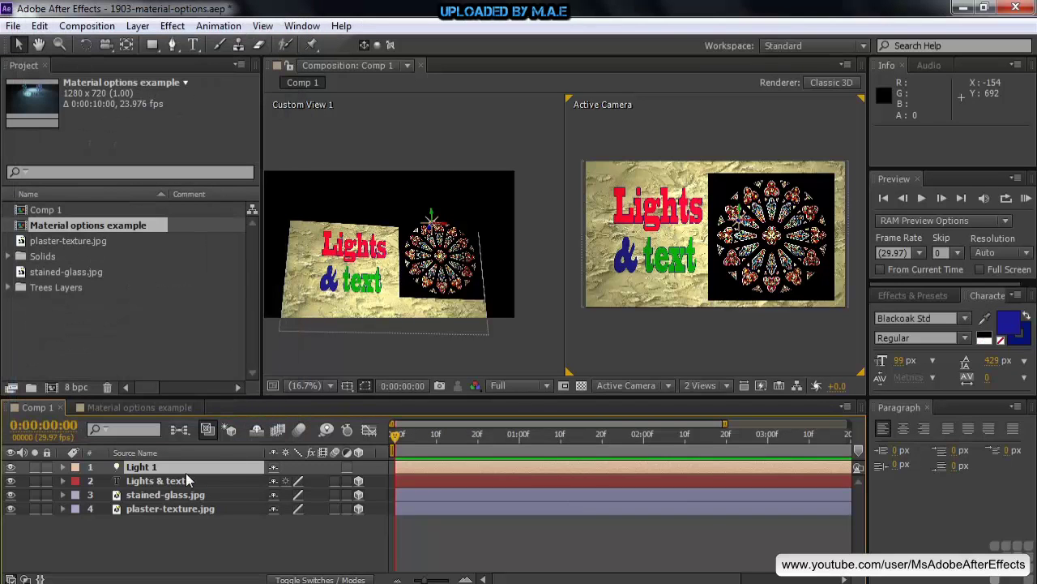
Turn on Casts Shadows for Light 1 and set its Shadow Darkness to 87%
double_click(161, 467)
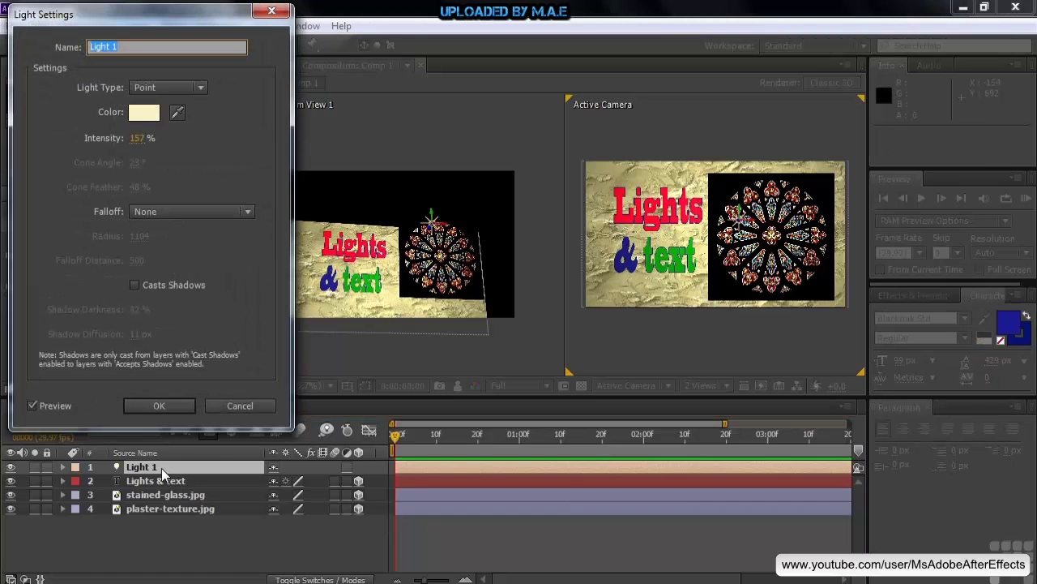
left_click(134, 285)
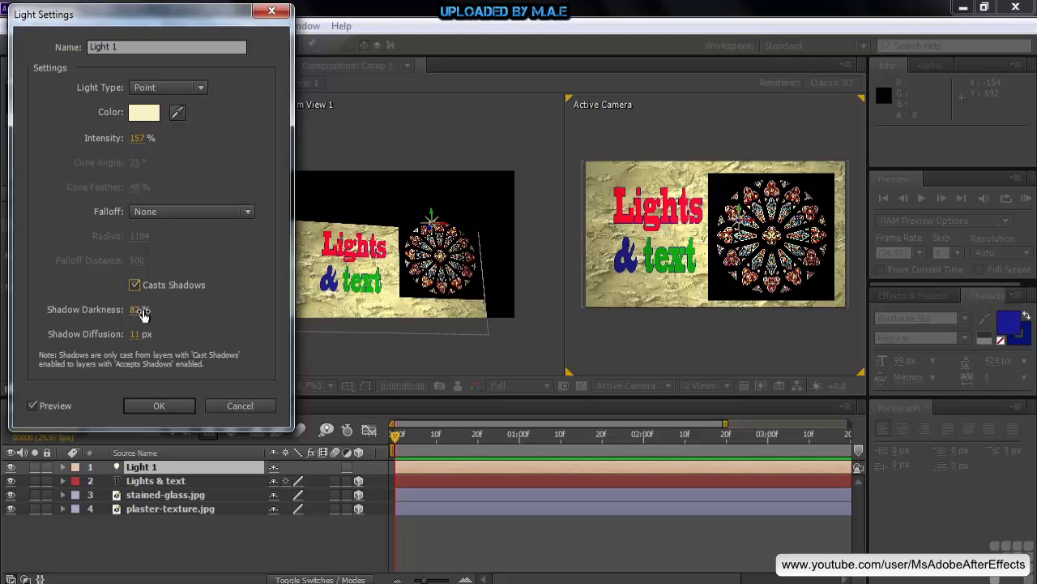
mouse_move(145, 319)
left_mouse_down()
mouse_move(194, 312)
mouse_move(146, 311)
left_mouse_up()
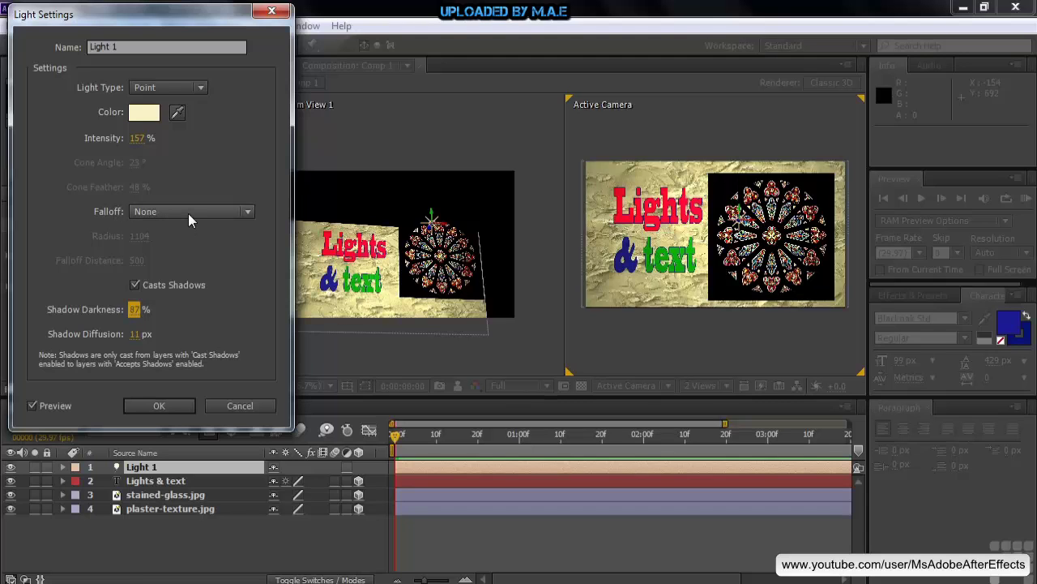
left_click(166, 404)
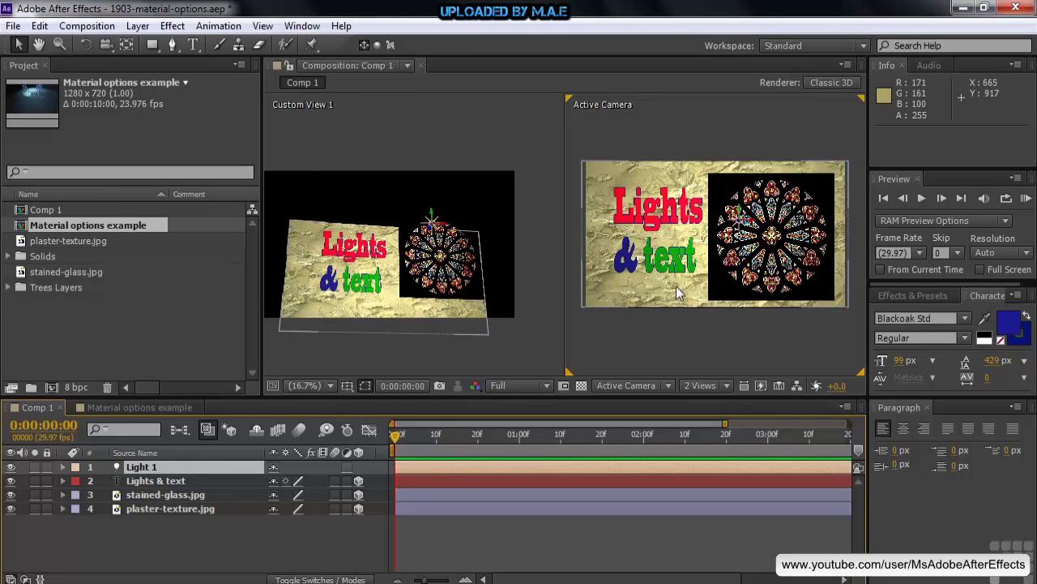
Reveal the plaster-texture.jpg layer's Material Options and review its shadow, light transmission, ambient, diffuse and specular properties
left_click(121, 509)
key("a")
key("a")
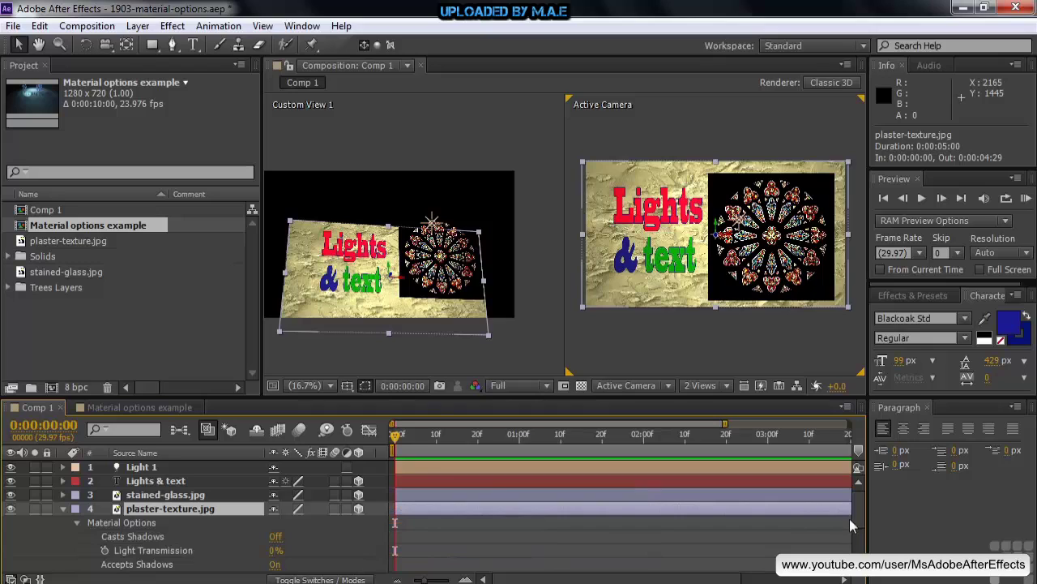
left_click_drag(855, 516, 855, 542)
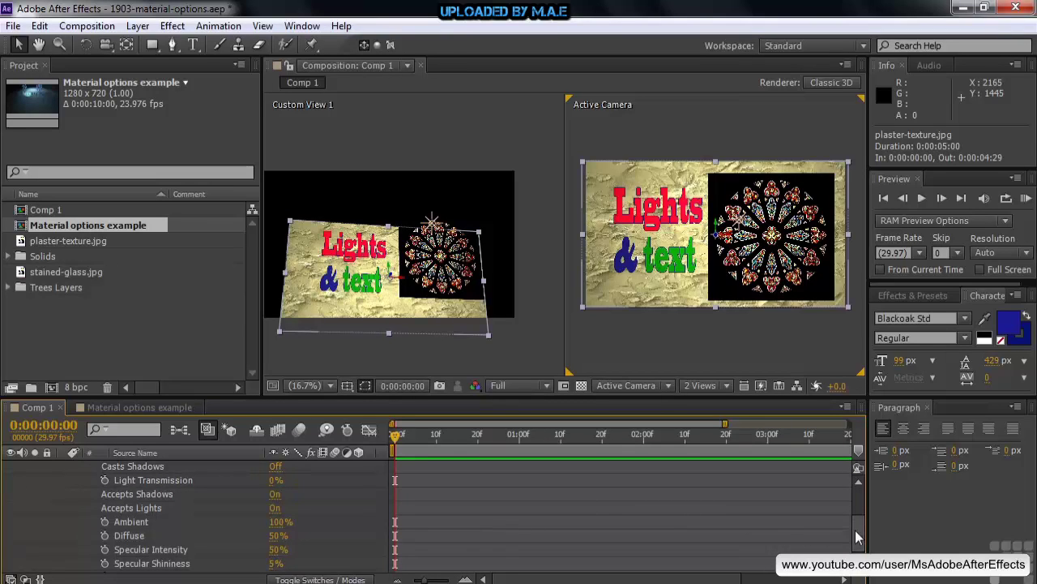
left_click_drag(857, 536, 855, 523)
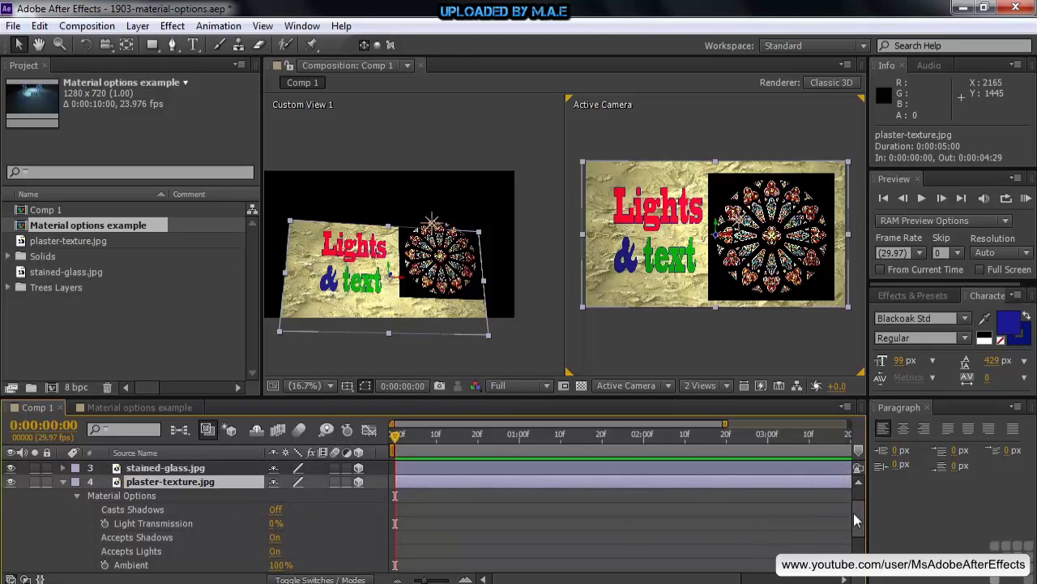
left_click_drag(859, 513, 857, 520)
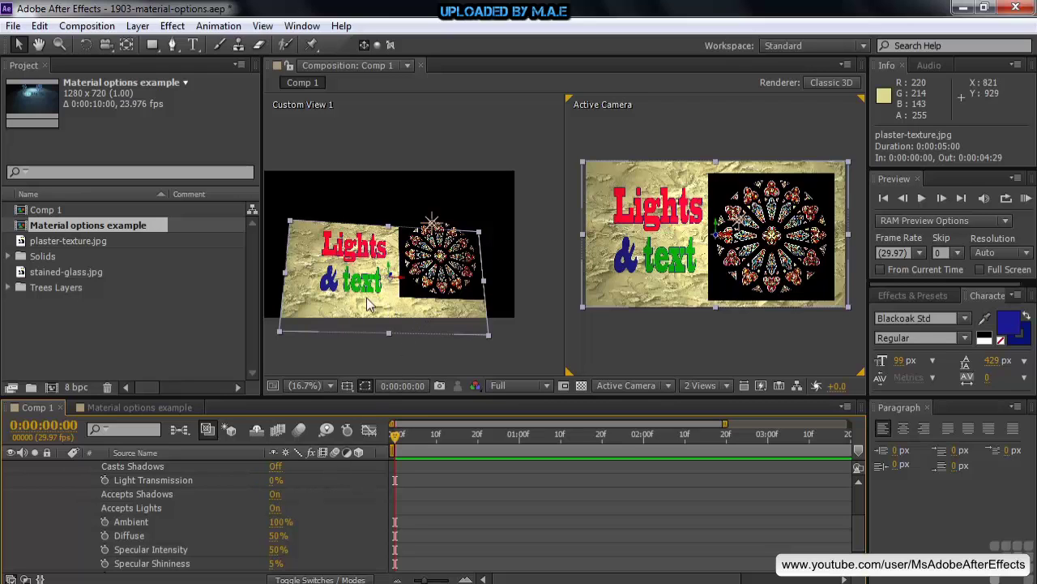
left_click_drag(858, 535, 861, 500)
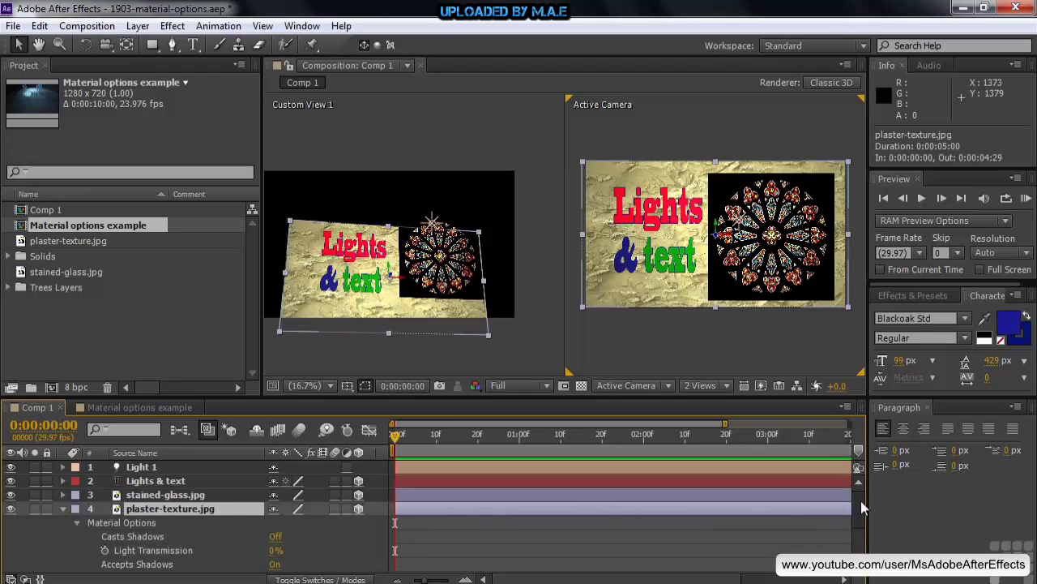
Compare the scene with Light 1 hidden and shown, then finish reviewing plaster-texture.jpg's specular and metal options and collapse the layer
left_click(11, 467)
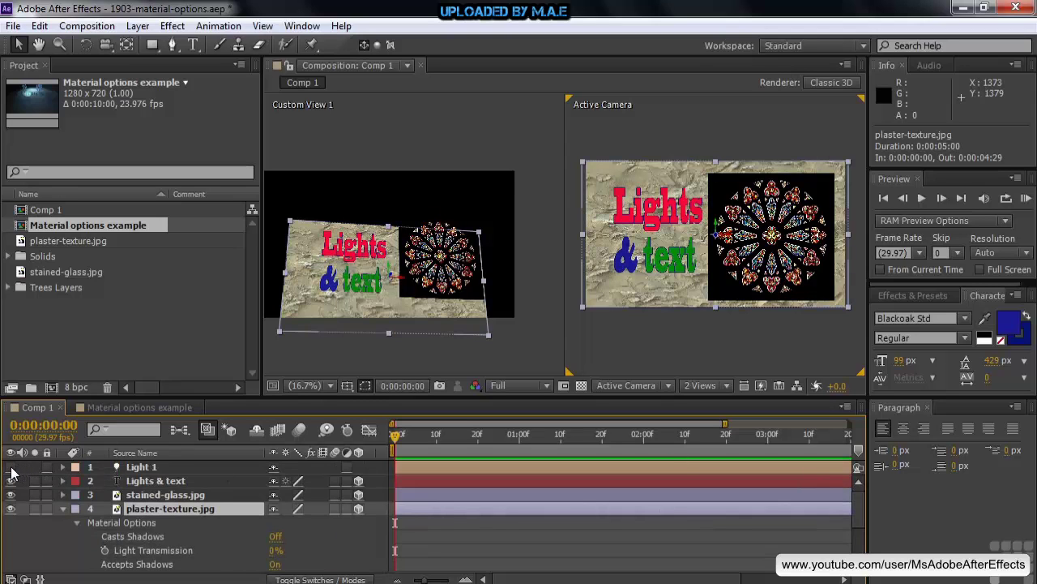
left_click(11, 466)
left_click_drag(855, 502, 860, 543)
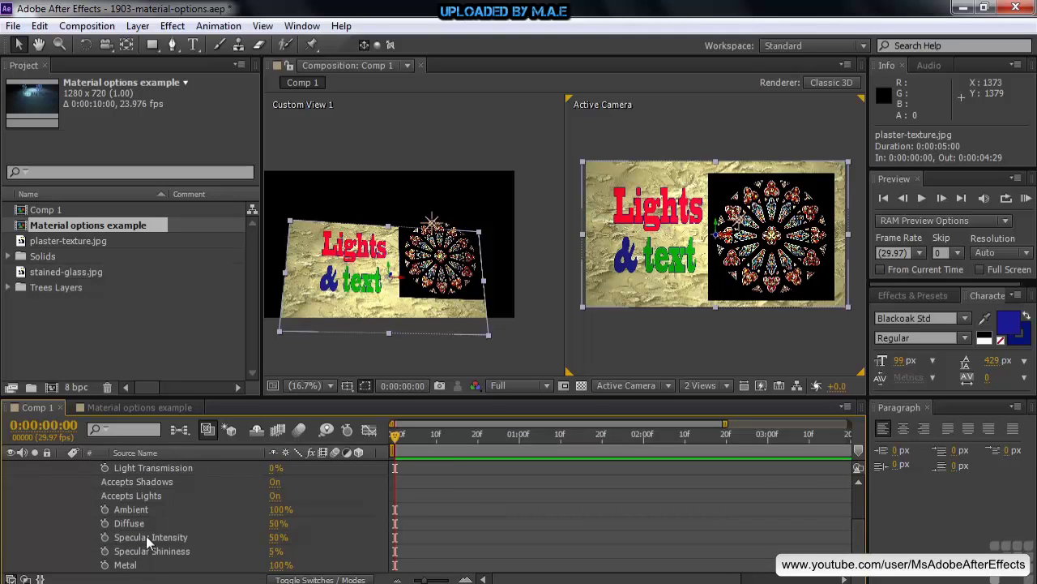
left_click_drag(857, 548, 863, 506)
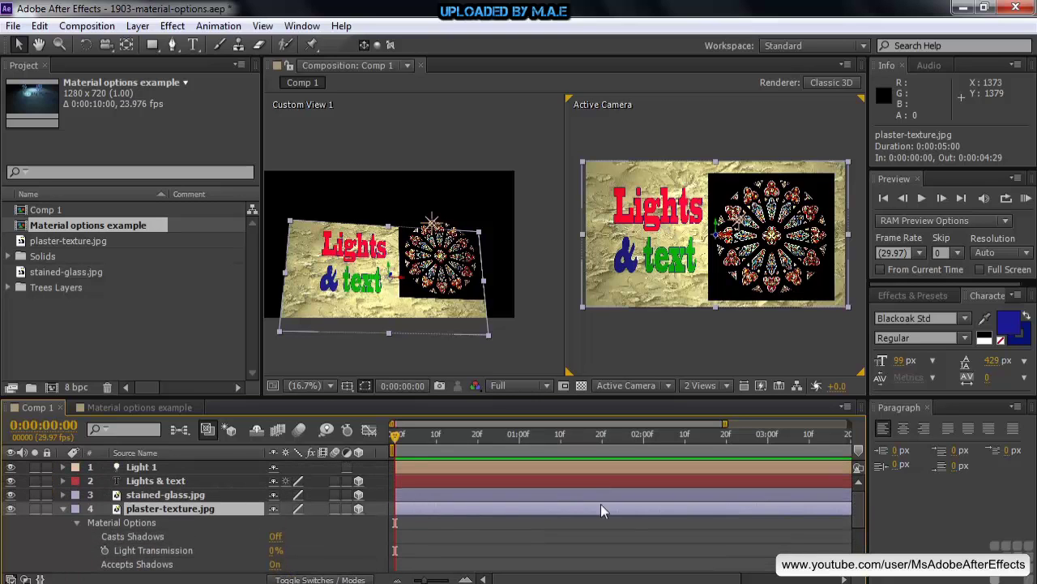
left_click(62, 509)
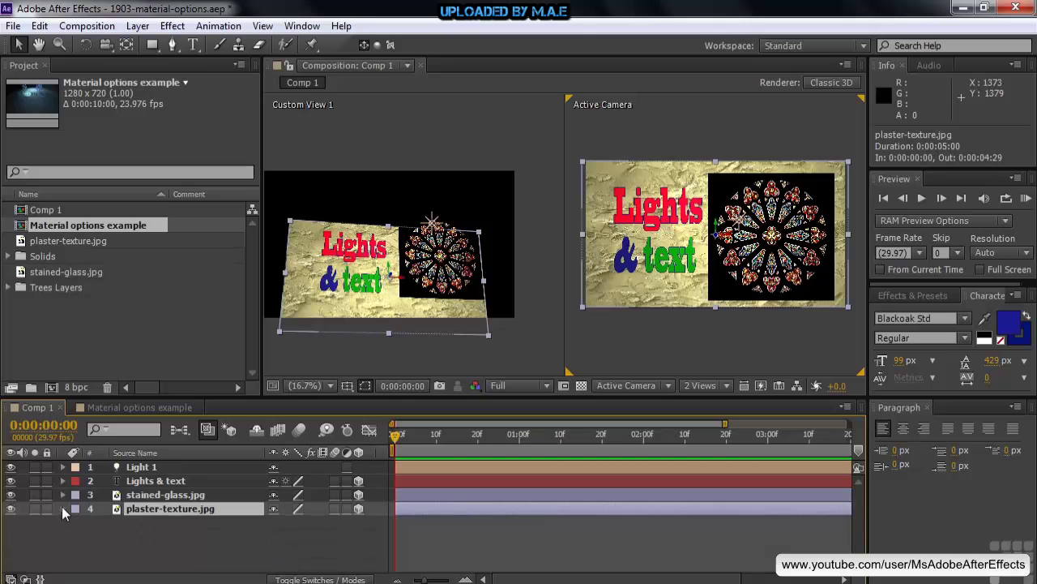
Turn on Casts Shadows in the Lights & text layer's Material Options and collapse the layer
left_click(147, 485)
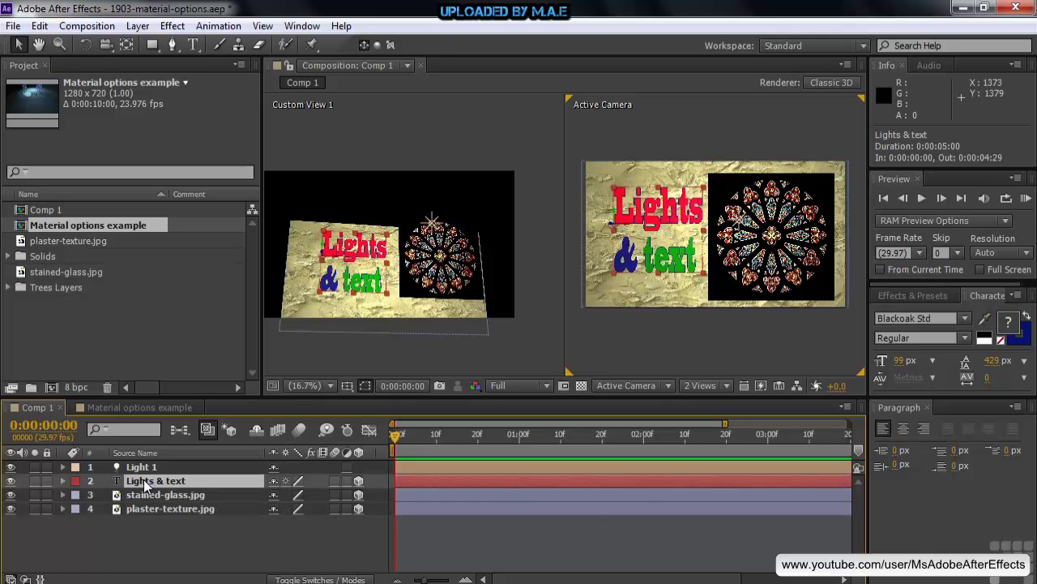
key("a")
key("a")
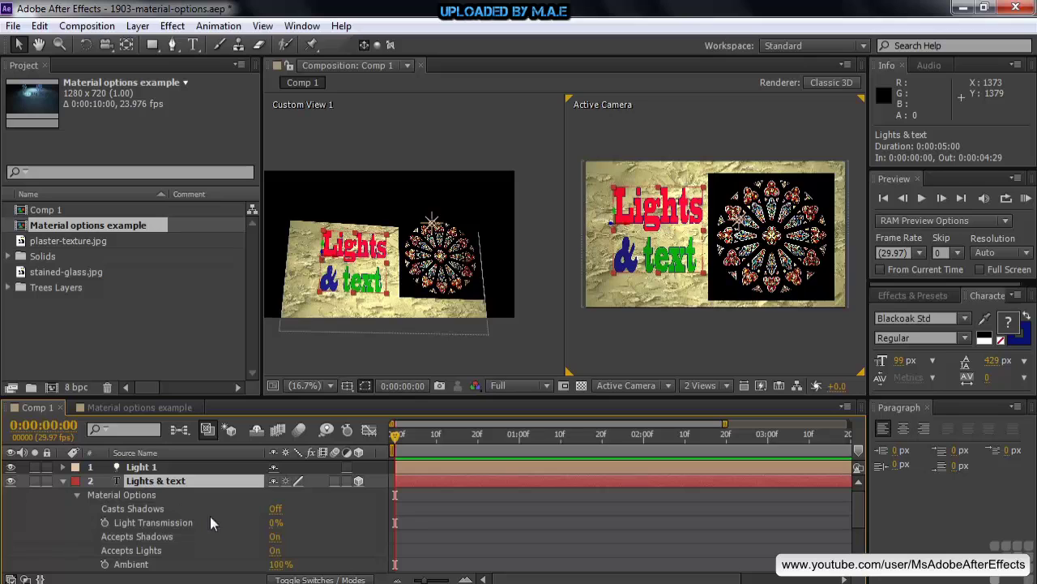
left_click(275, 513)
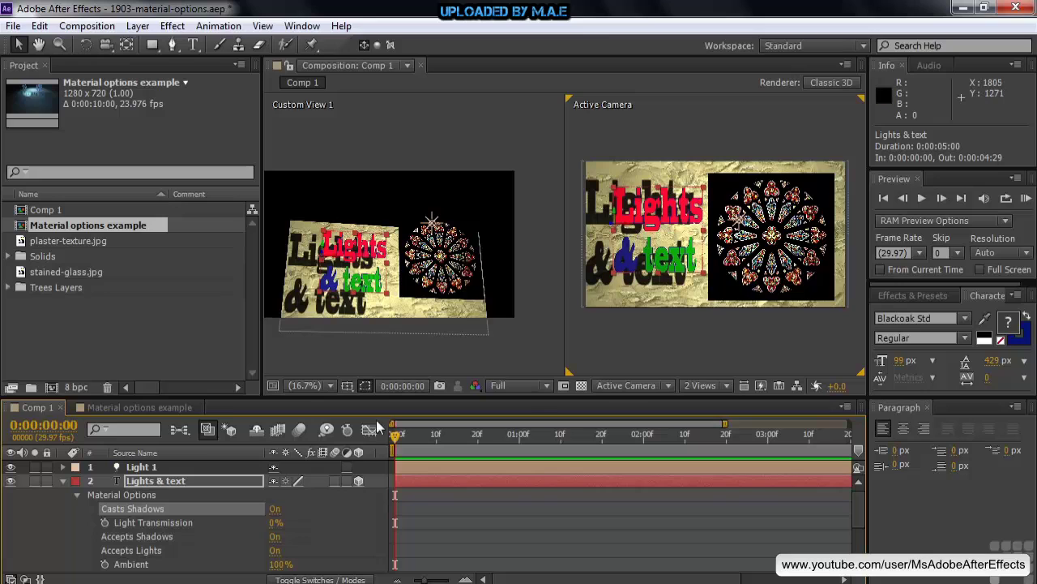
left_click(62, 480)
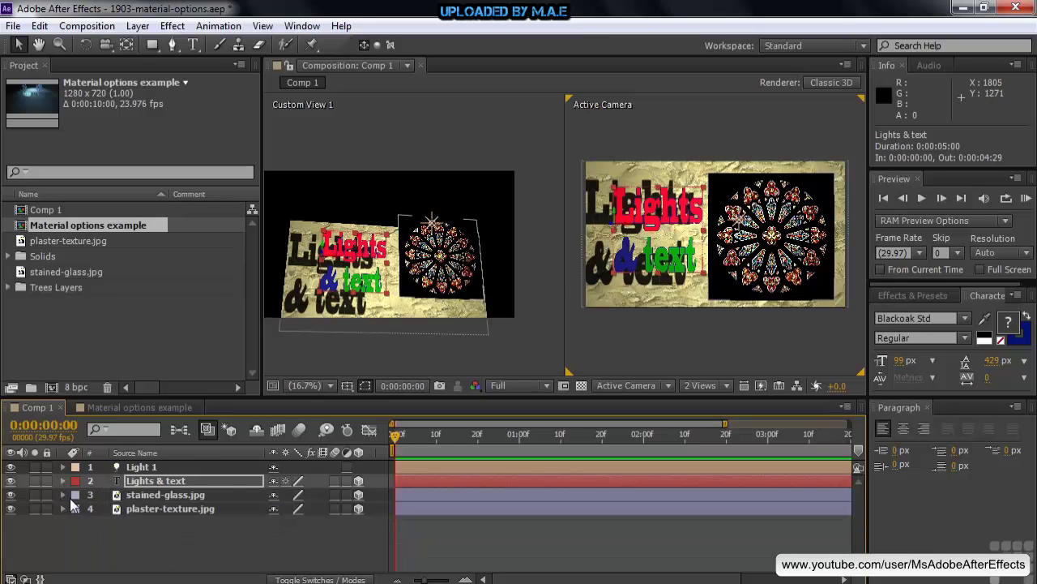
Turn on Casts Shadows for the stained-glass.jpg layer and inspect its shadow from a side angle in Custom View 1
left_click(115, 493)
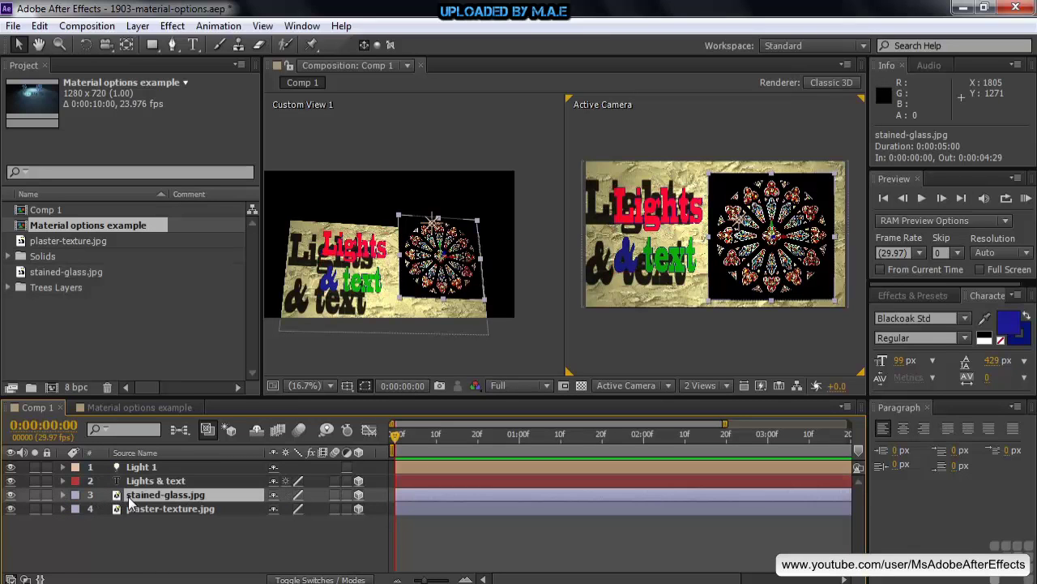
key("a")
key("a")
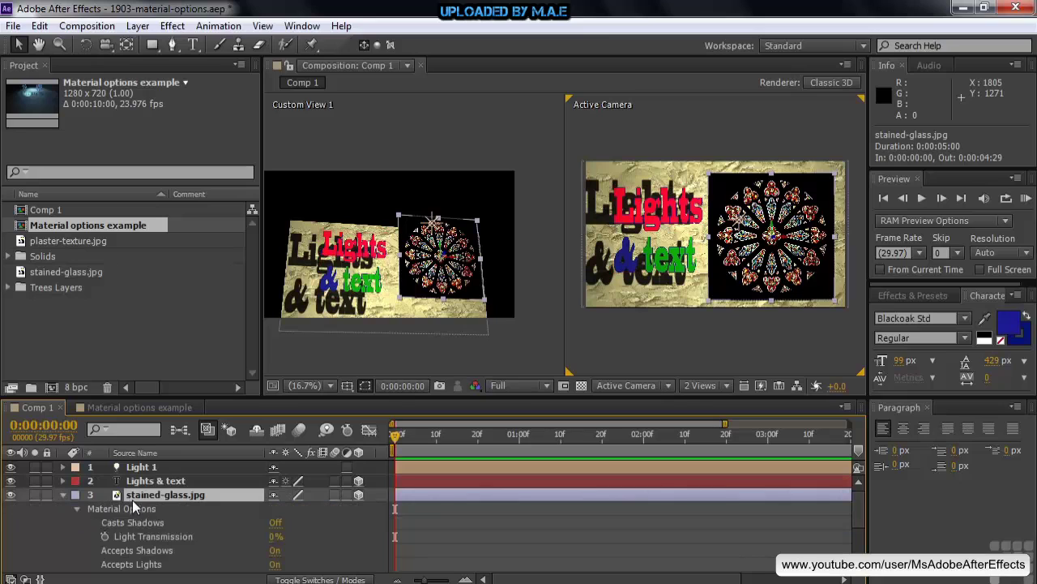
left_click(275, 523)
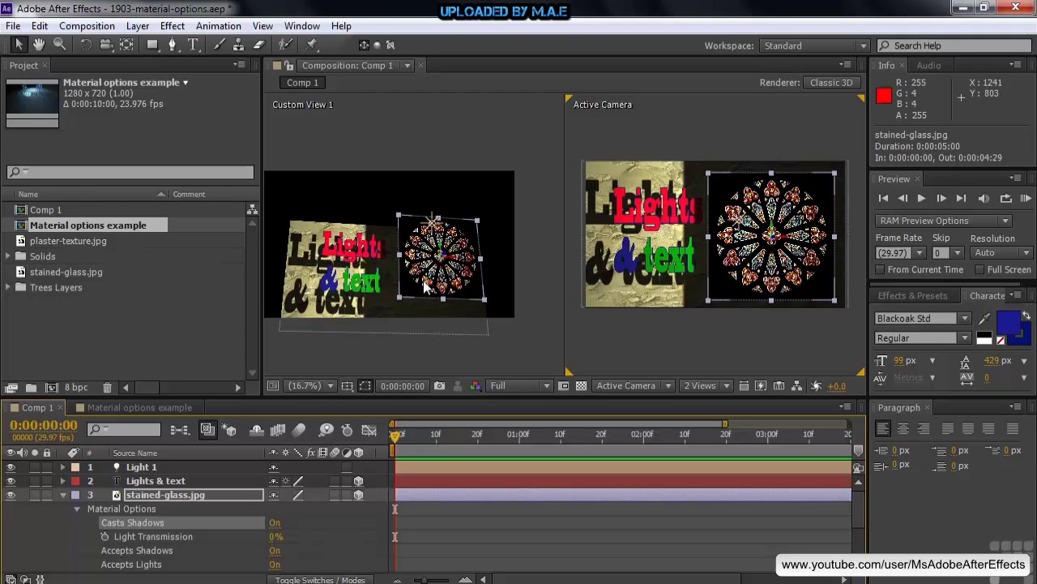
key("c")
left_click_drag(426, 285, 484, 251)
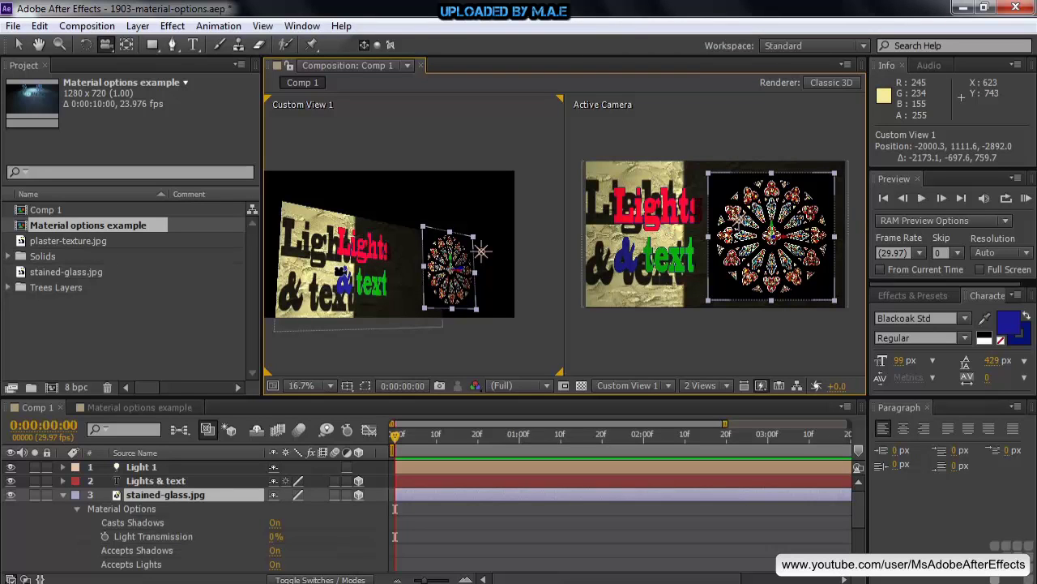
key("v")
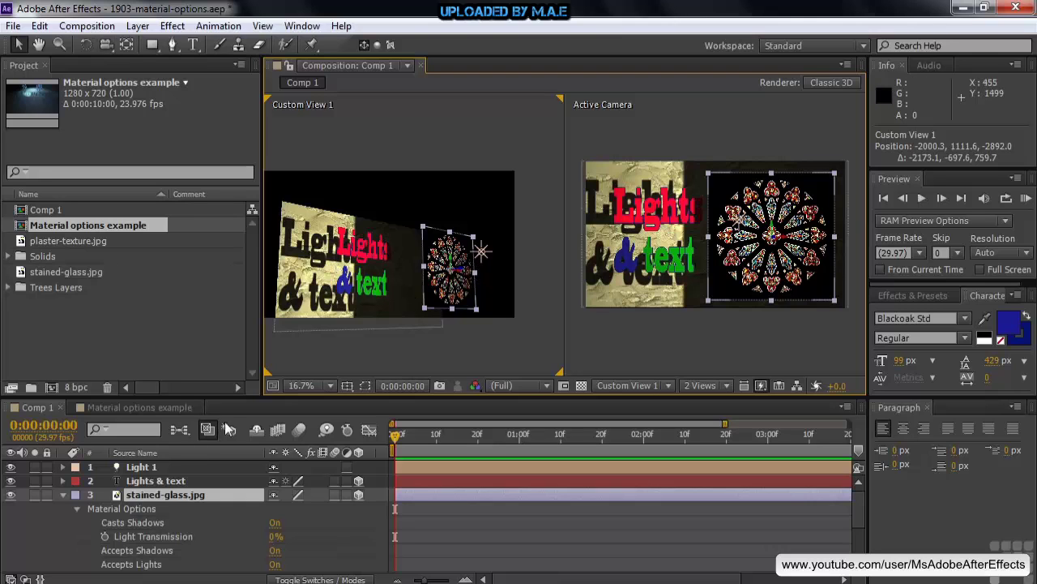
Move Light 1 along its X axis to about 1507 and raise stained-glass.jpg's Light Transmission to 76%, then 100%
left_click(140, 468)
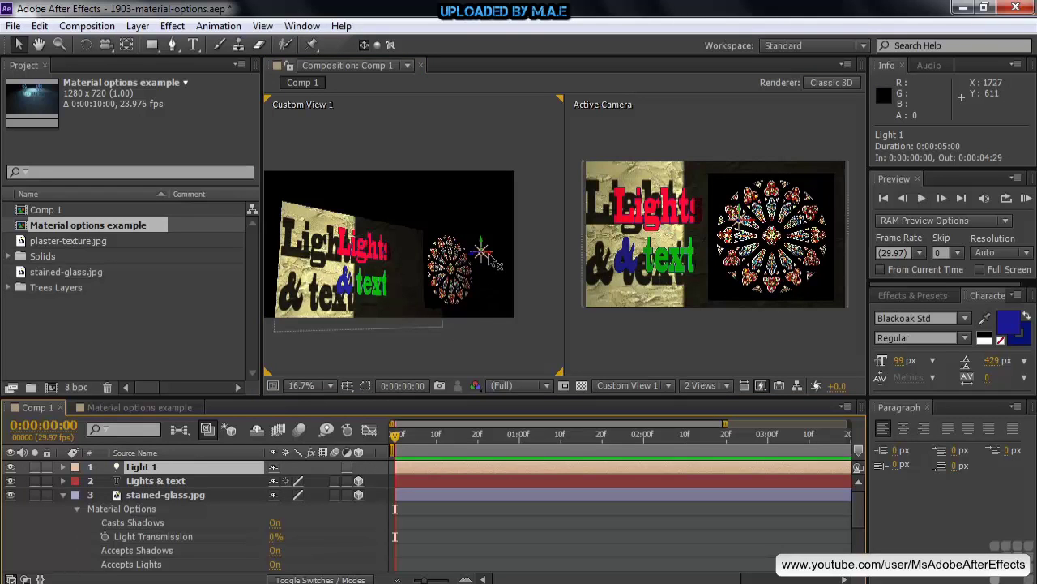
left_click_drag(490, 258, 549, 261)
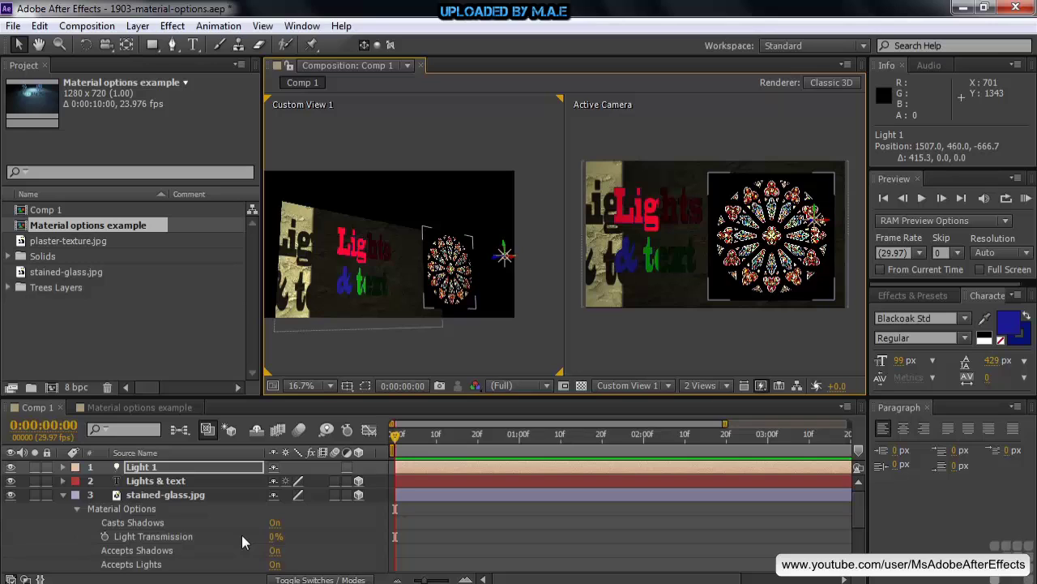
left_click_drag(276, 536, 347, 549)
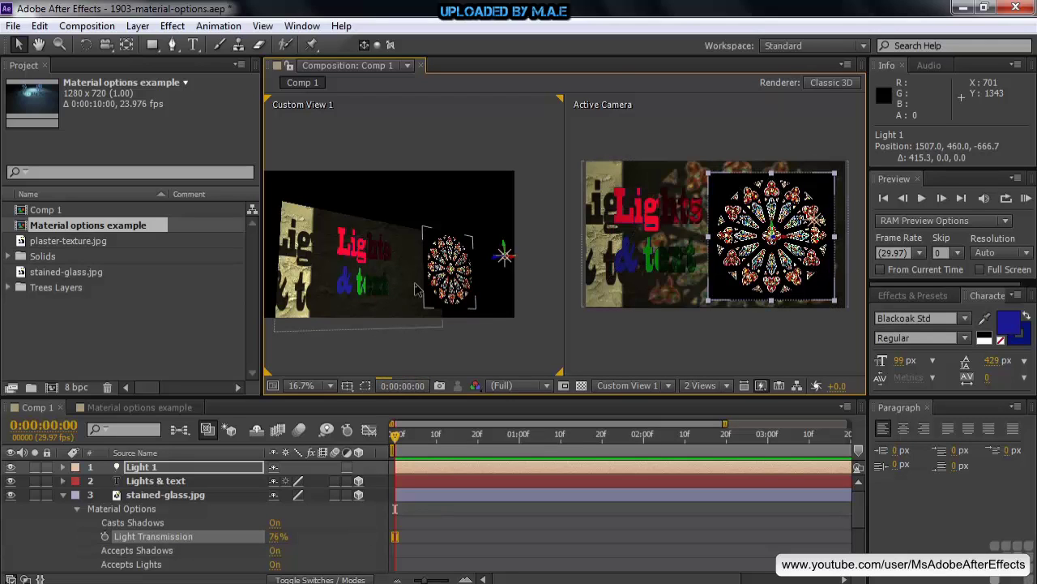
left_click(689, 274)
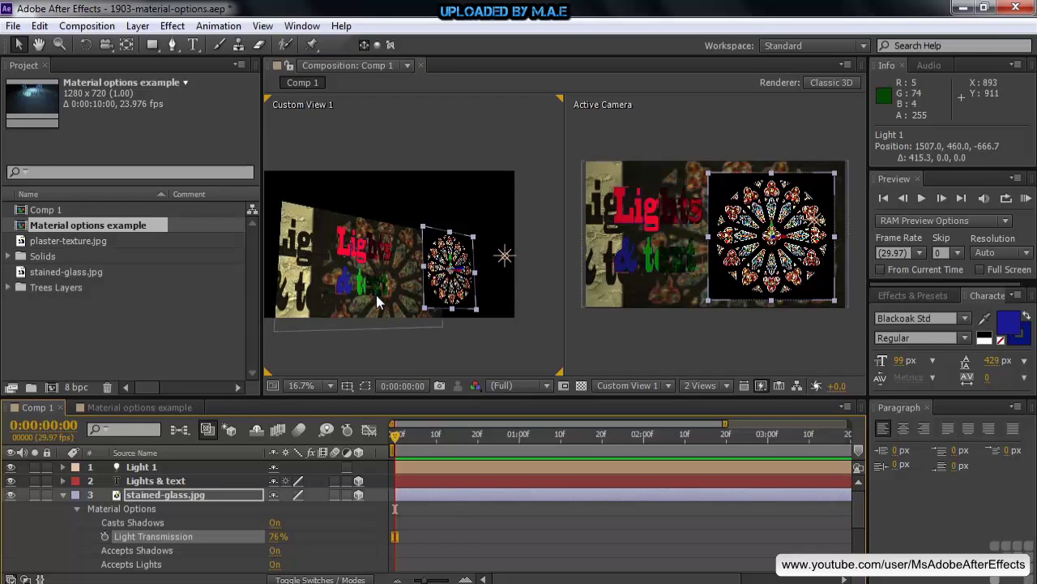
left_click_drag(278, 536, 376, 536)
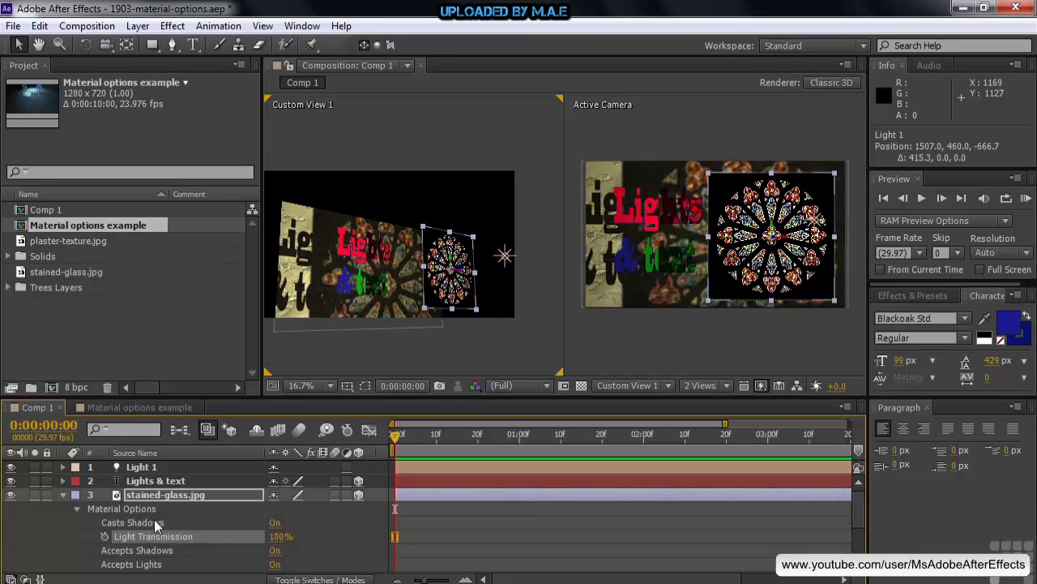
Switch stained-glass.jpg's Casts Shadows to Only and then Off, and try to raise its Ambient value
left_click(276, 523)
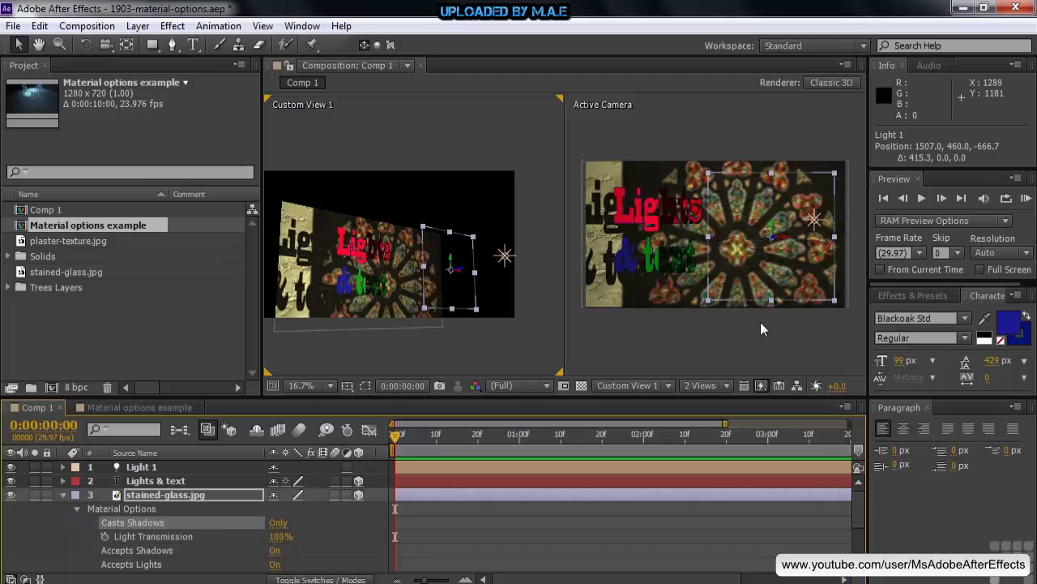
left_click(277, 523)
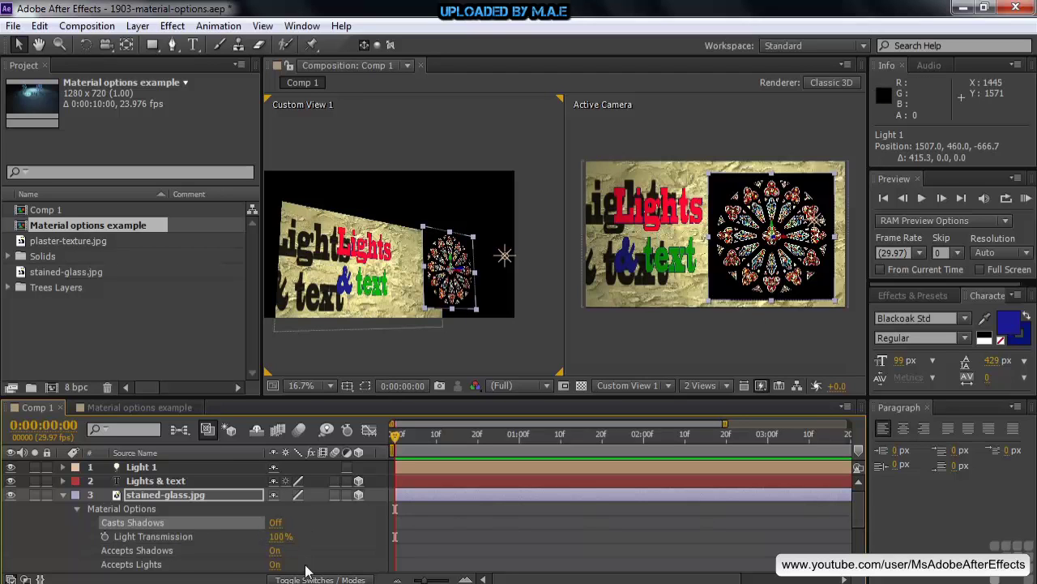
left_click_drag(856, 506, 863, 546)
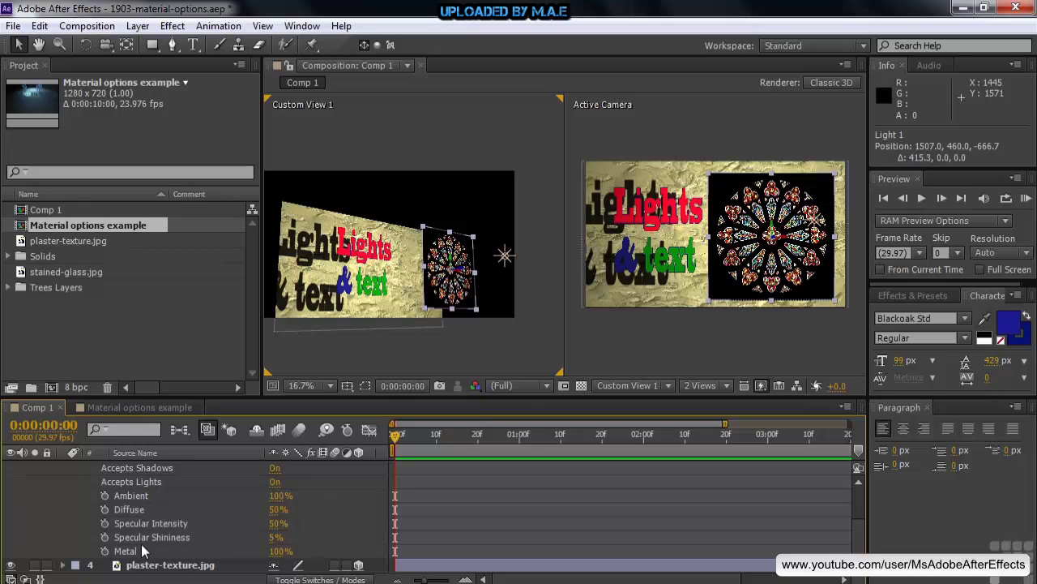
left_click_drag(283, 495, 336, 496)
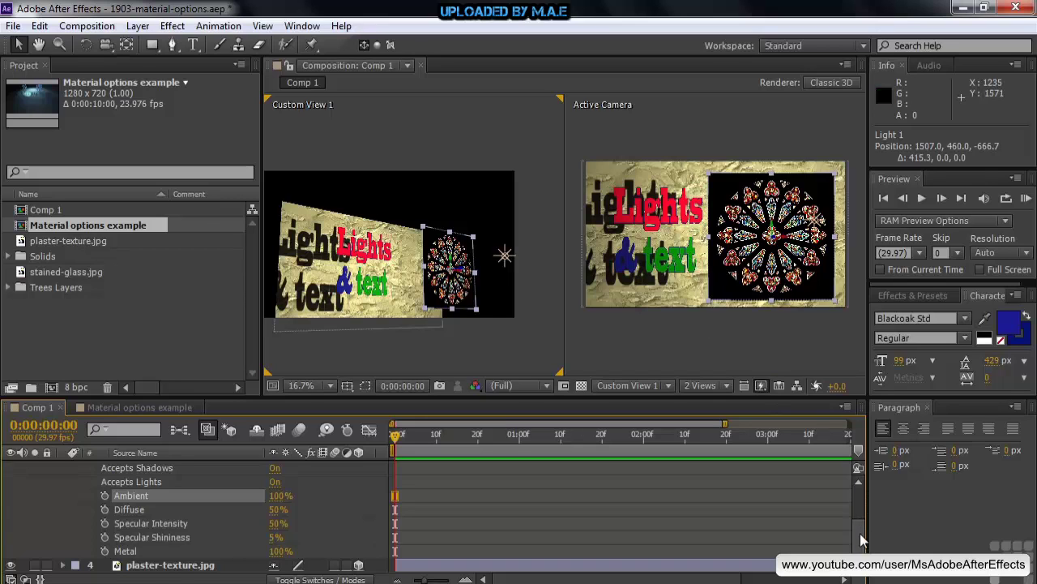
Reveal plaster-texture.jpg's Material Options and try its Diffuse at 19% before setting it to 48%
left_click(157, 567)
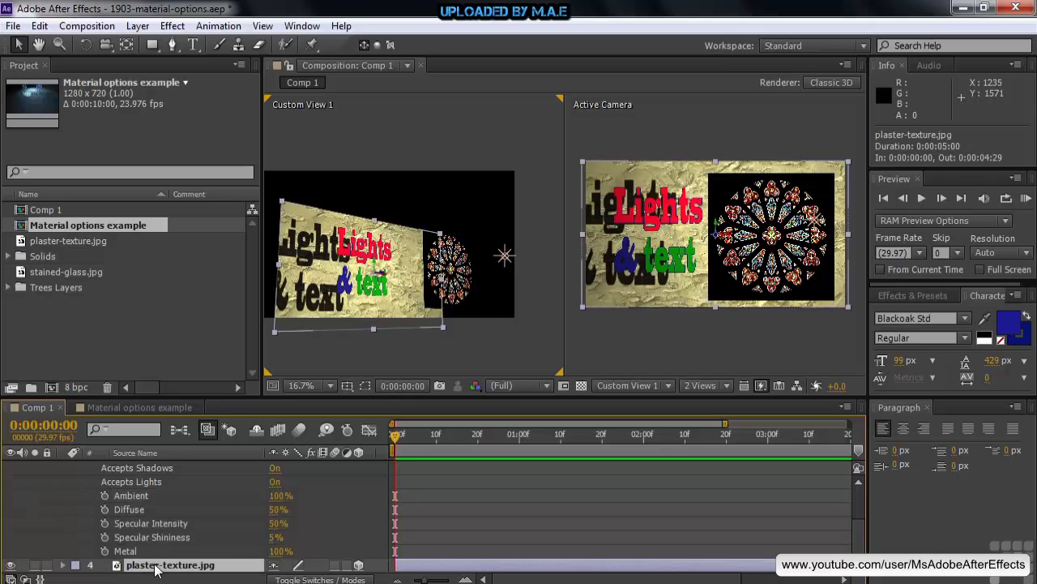
key("a")
key("a")
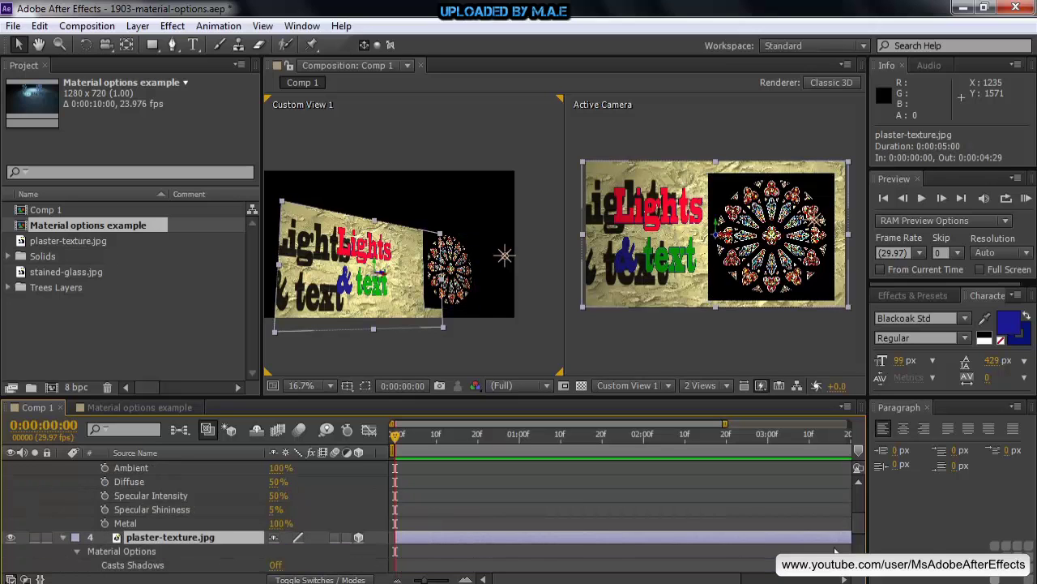
scroll(854, 524, "up", 3)
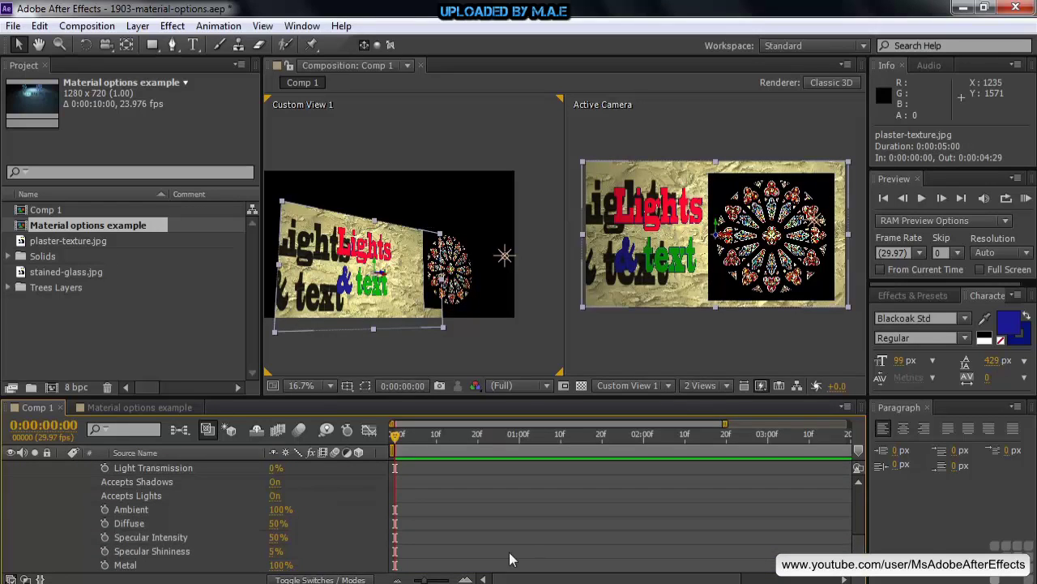
left_click_drag(271, 523, 249, 525)
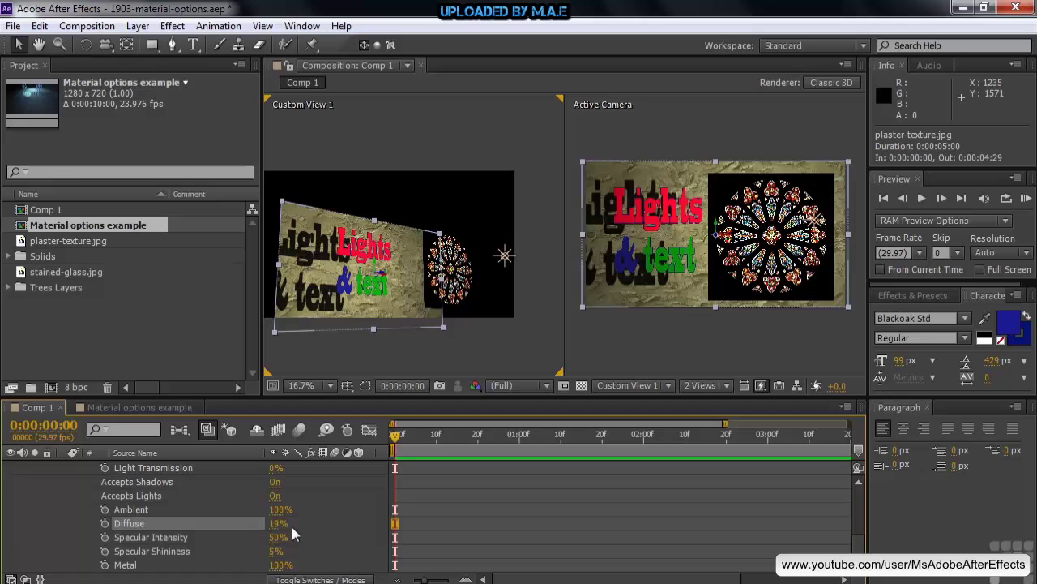
left_click_drag(279, 526, 299, 529)
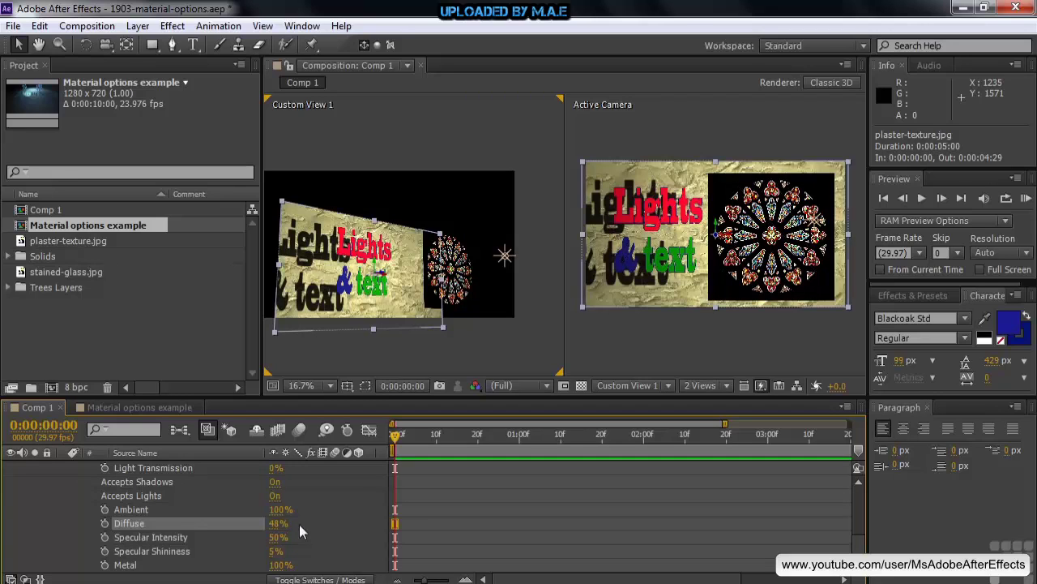
Set stained-glass.jpg's Metal to 78%, Specular Shininess to 81% and Specular Intensity to 100%
scroll(858, 531, "up", 5)
scroll(863, 521, "up", 3)
scroll(865, 511, "down", 2)
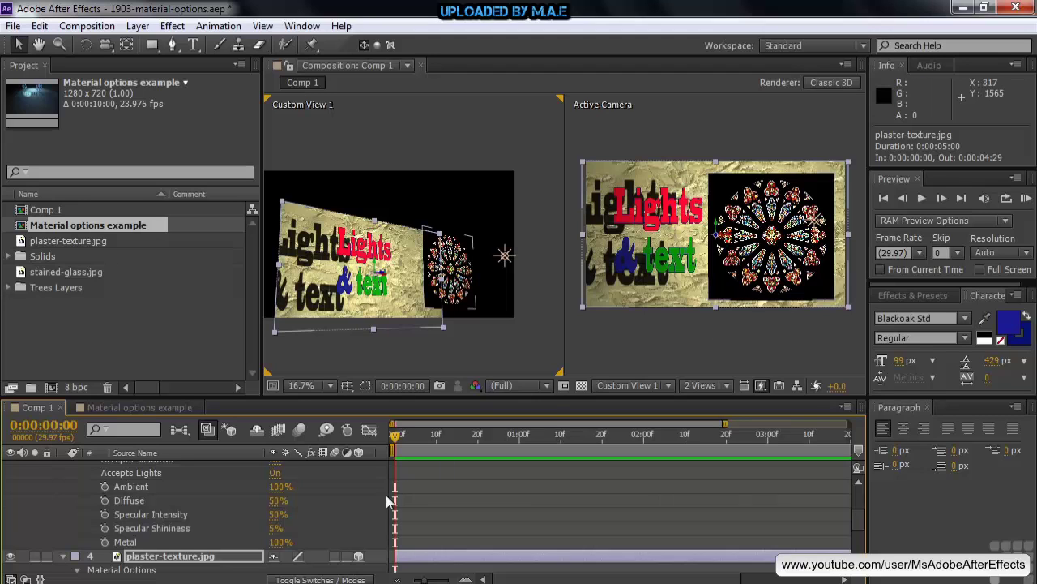
left_click_drag(276, 543, 264, 542)
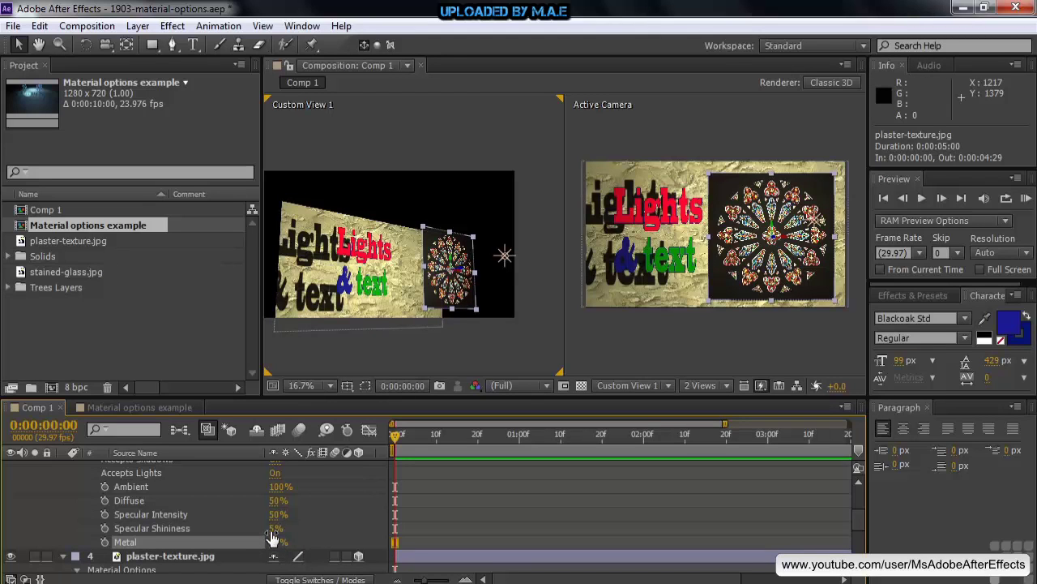
left_click_drag(273, 537, 280, 539)
left_click_drag(273, 530, 330, 530)
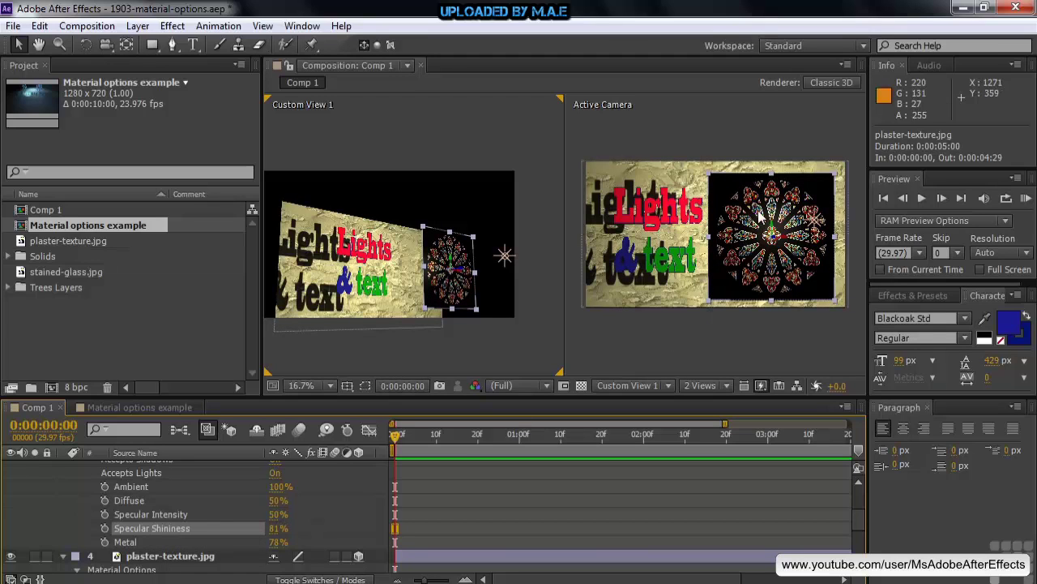
left_click_drag(273, 523, 353, 520)
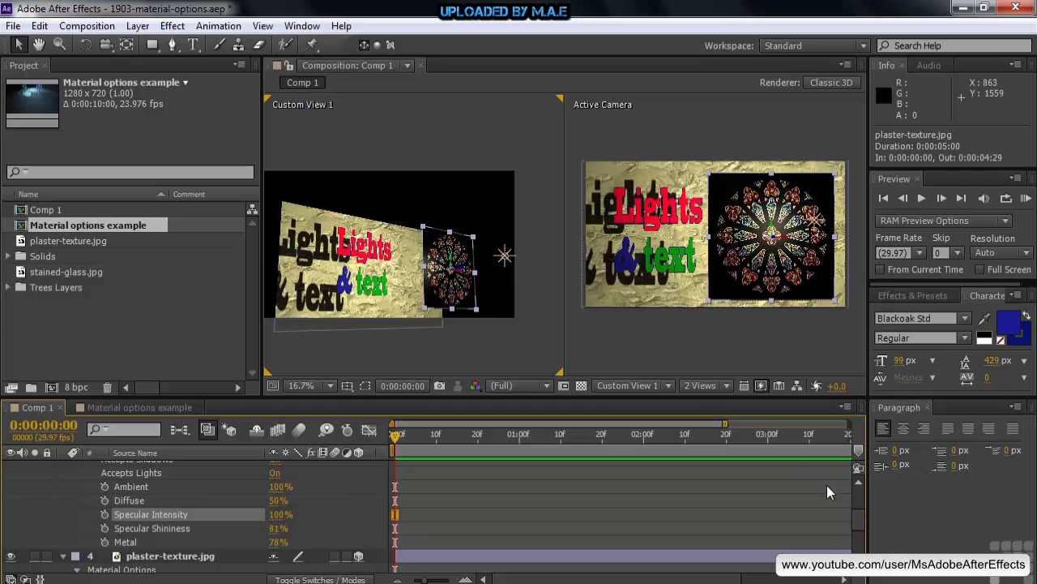
Reveal stained-glass.jpg's rotation properties and set its Y Rotation to 19° to catch the specular highlight
scroll(857, 515, "up", 3)
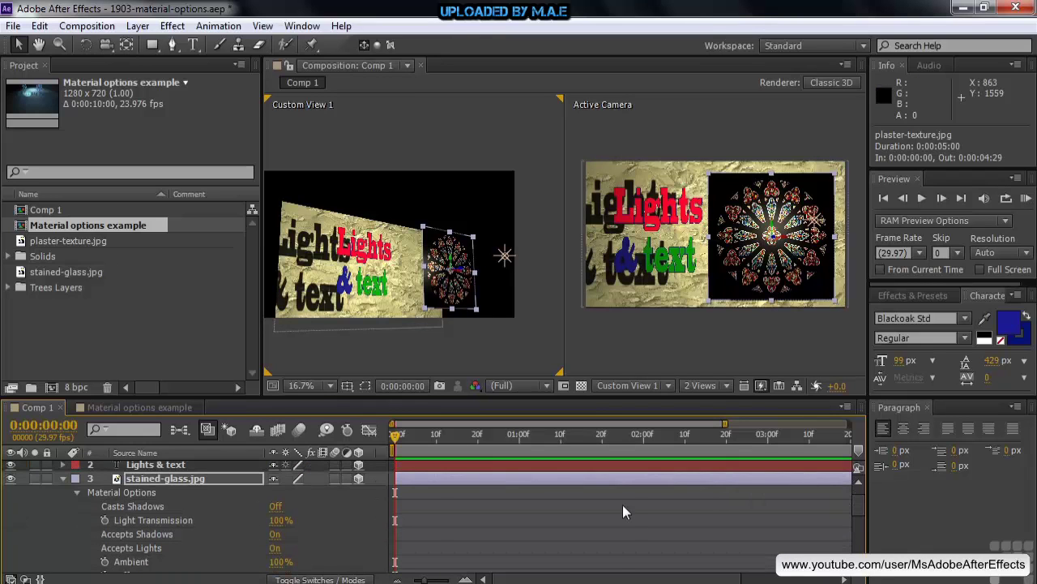
left_click(181, 478)
key("r")
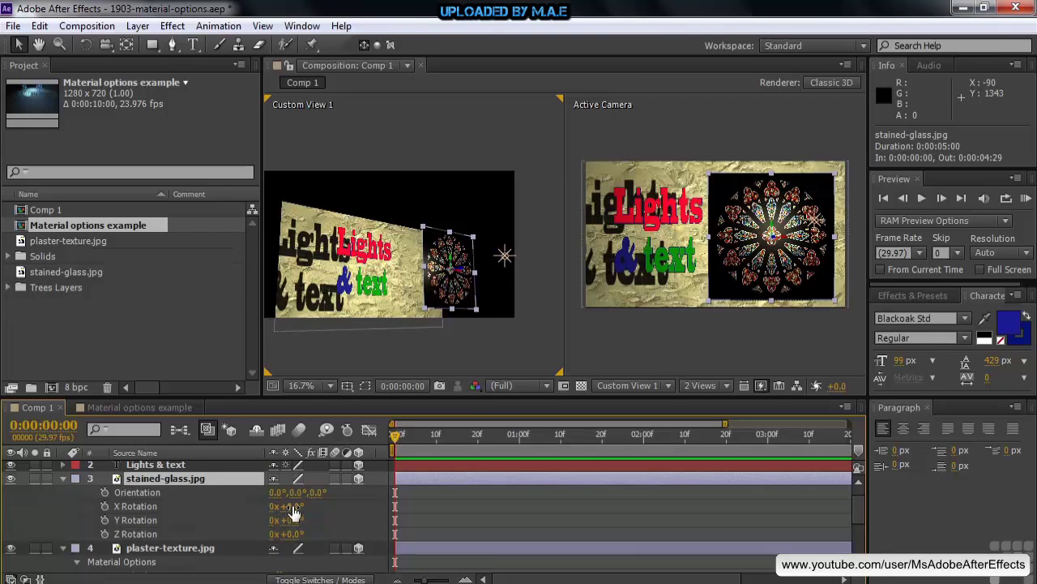
left_click_drag(290, 521, 315, 536)
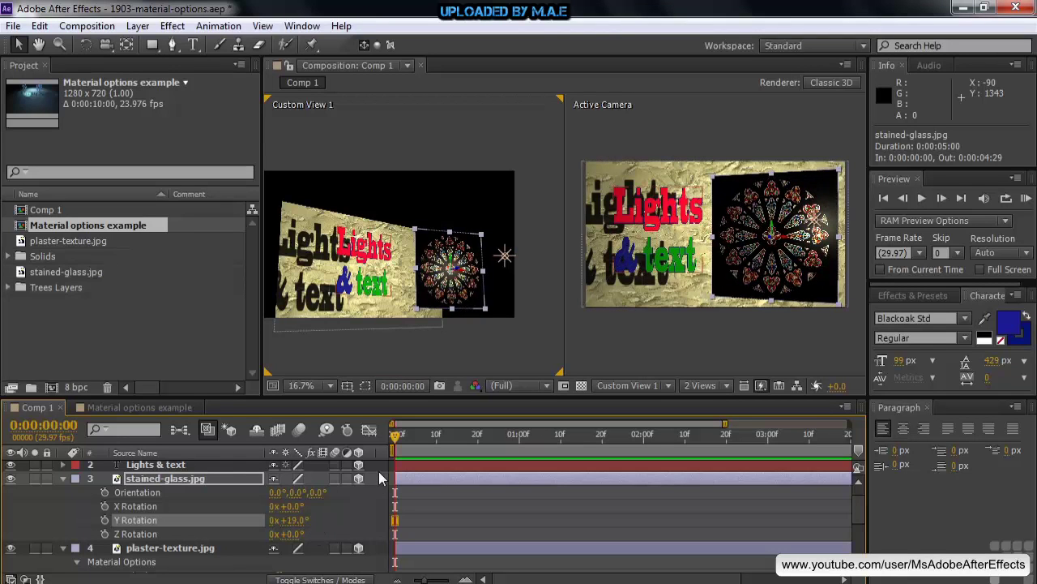